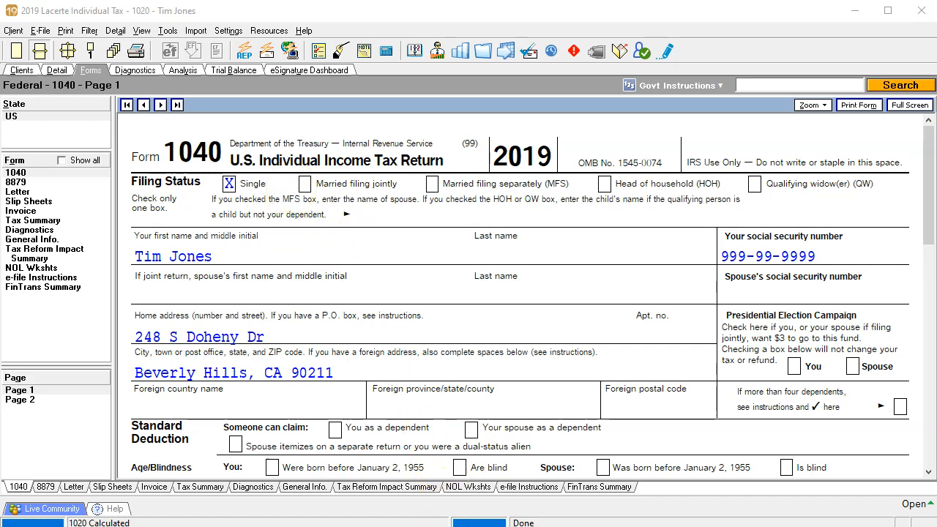
Switch to the Word document Open Items to Ask Client and review its bullet list, closing the view again
mouse_move(458, 517)
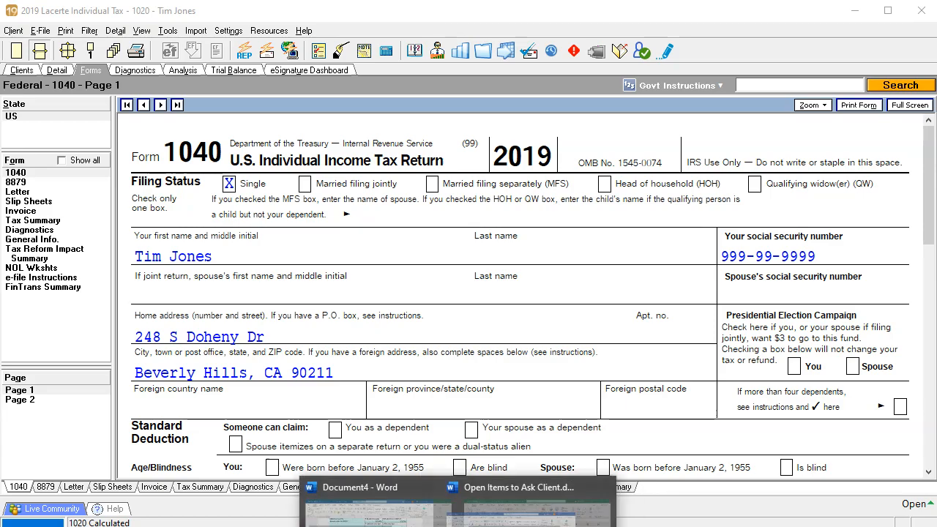
click(520, 506)
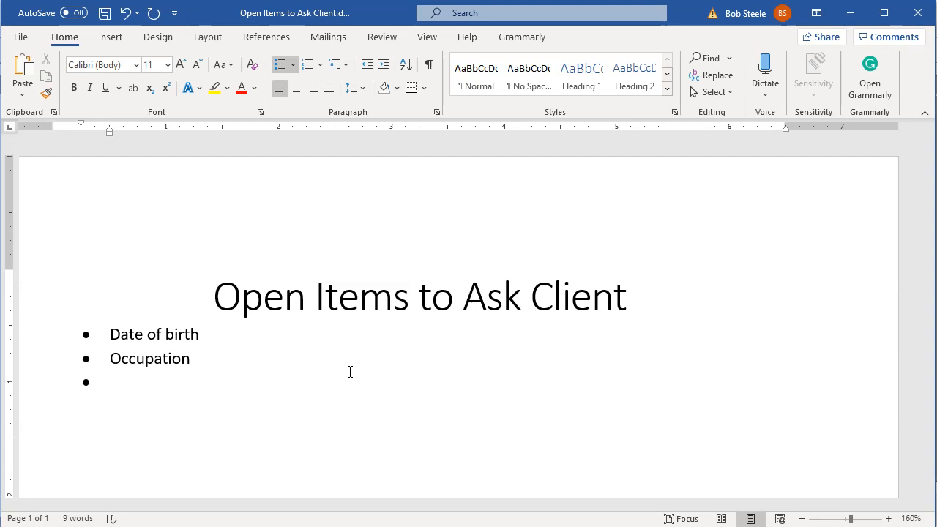
click(849, 12)
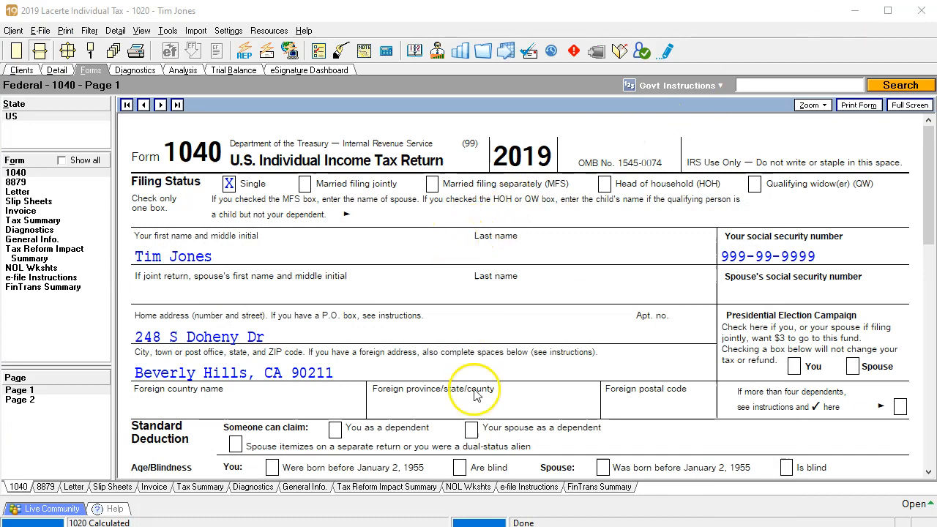
Switch to the Excel workbook Tax Prob 1.2.xlsx and examine the W-2's employer, wage and federal withholding boxes
mouse_move(476, 526)
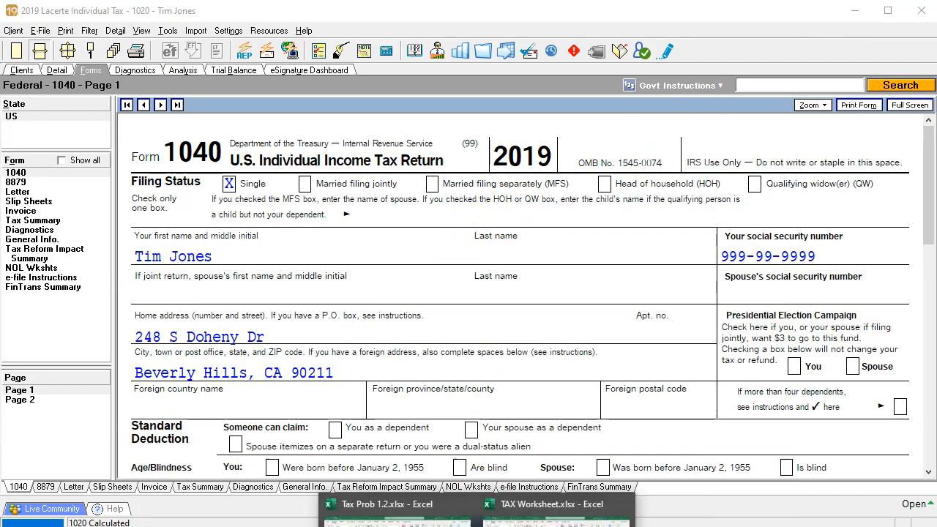
click(396, 512)
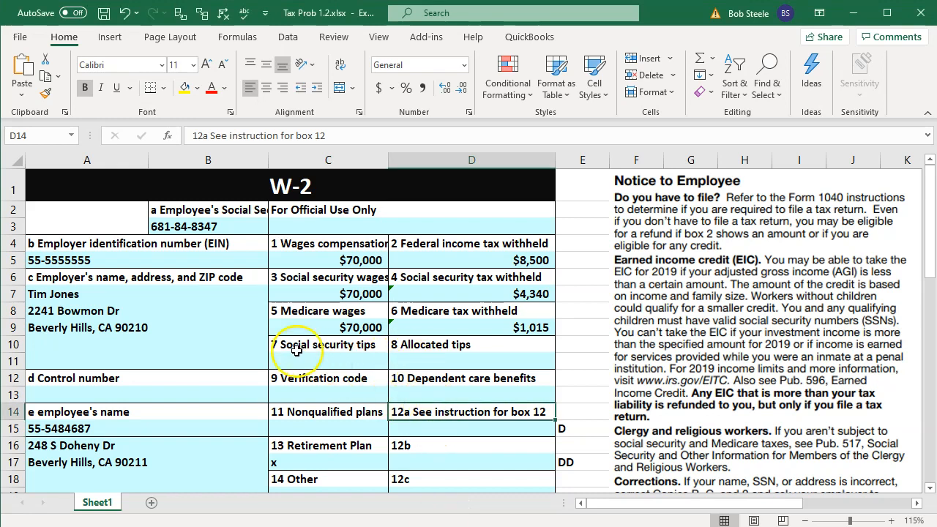
click(247, 324)
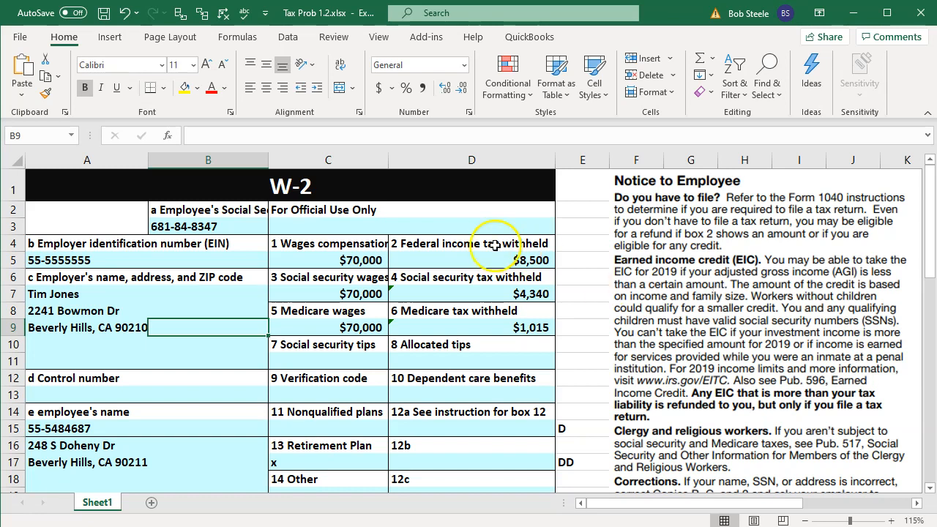
click(362, 260)
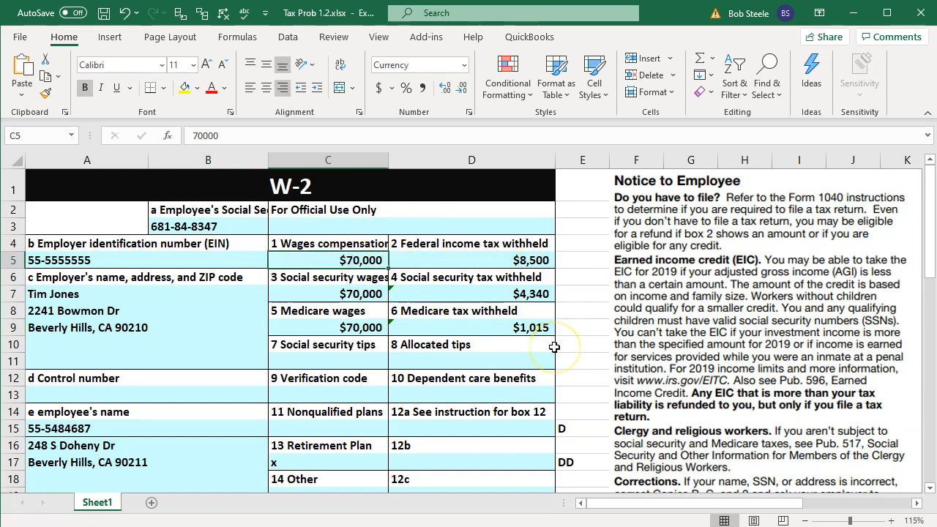
key(Down)
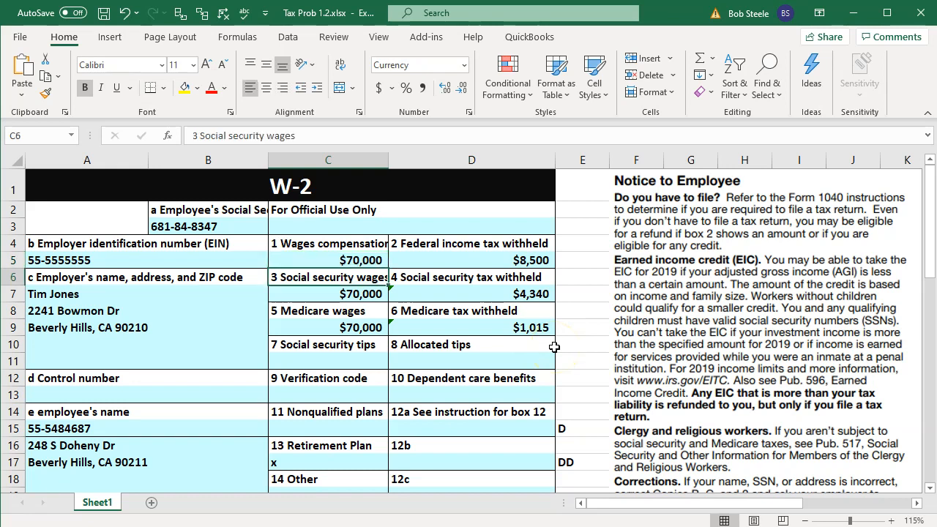
key(Down)
key(Down)
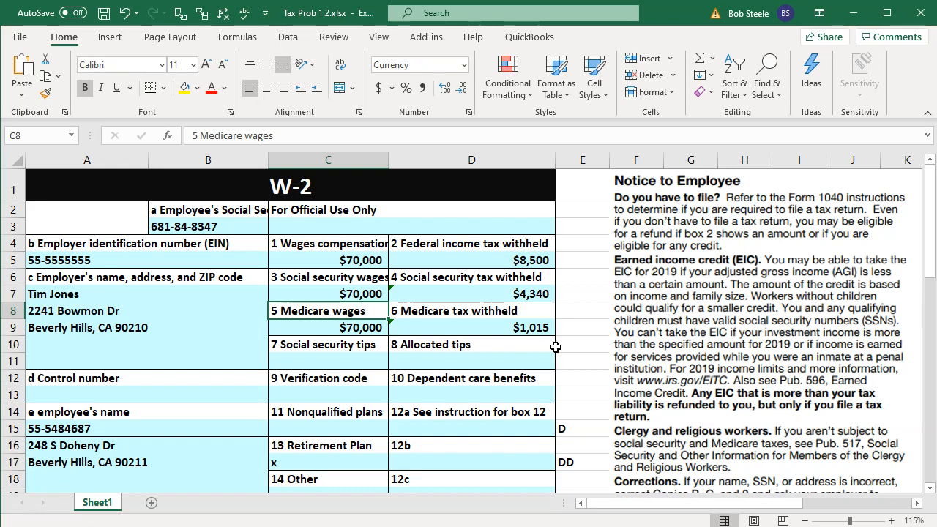
key(Up)
key(Up)
key(Up)
key(Right)
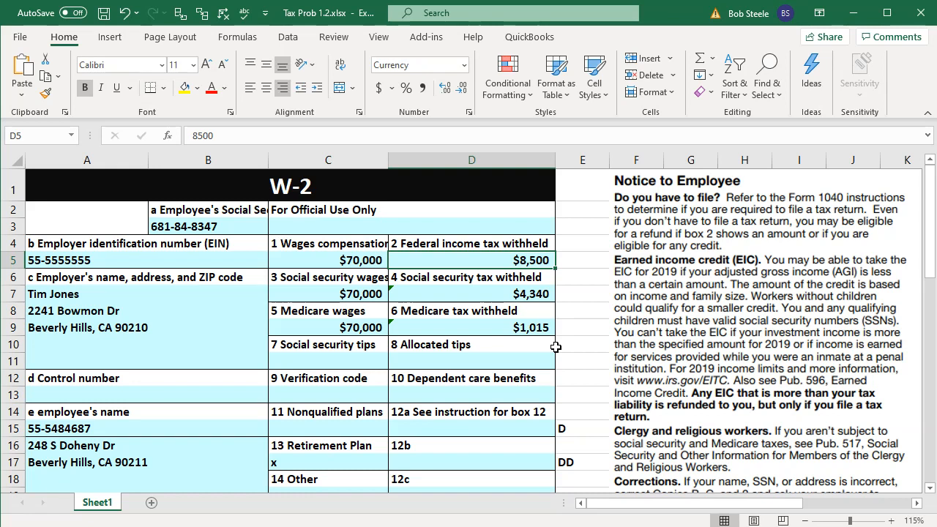
Examine the remaining W-2 boxes, the health coverage note and the Box 1 interest entries for both 1099-INT forms
scroll(293, 380, down, 5)
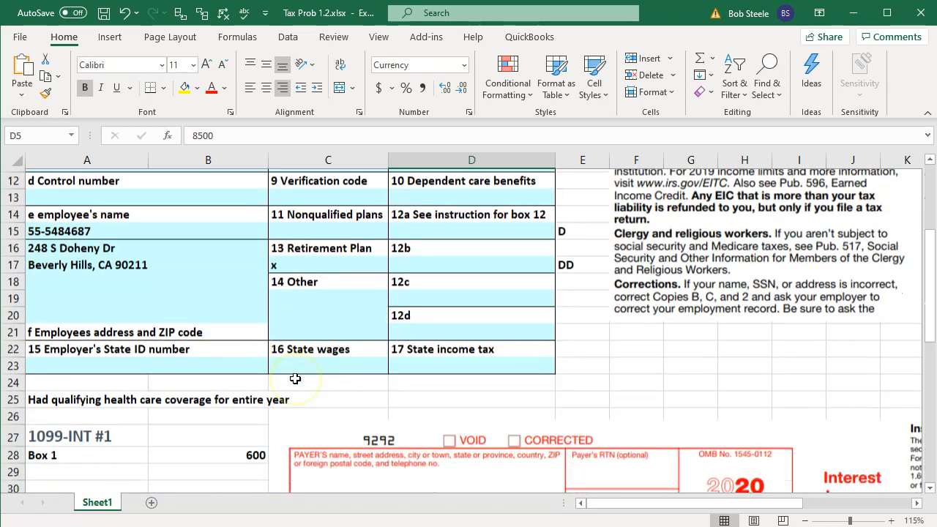
scroll(295, 379, down, 2)
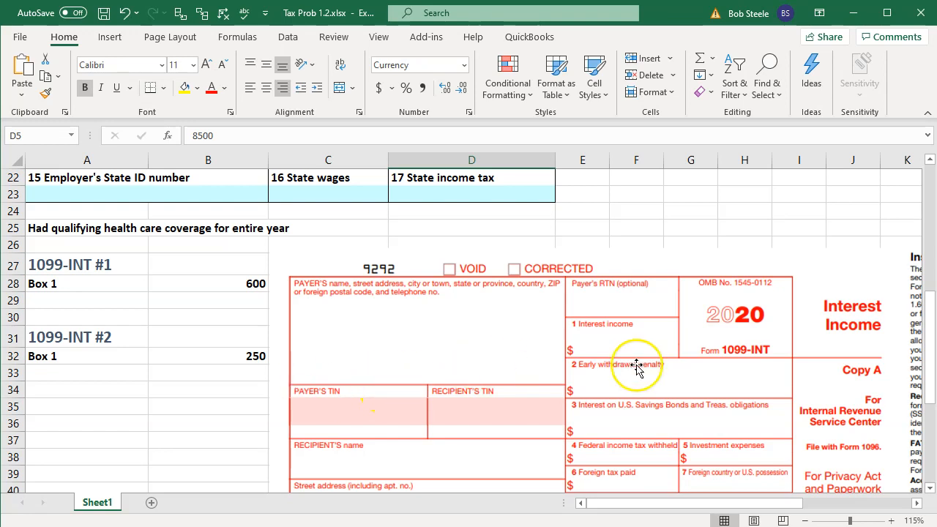
scroll(637, 369, down, 1)
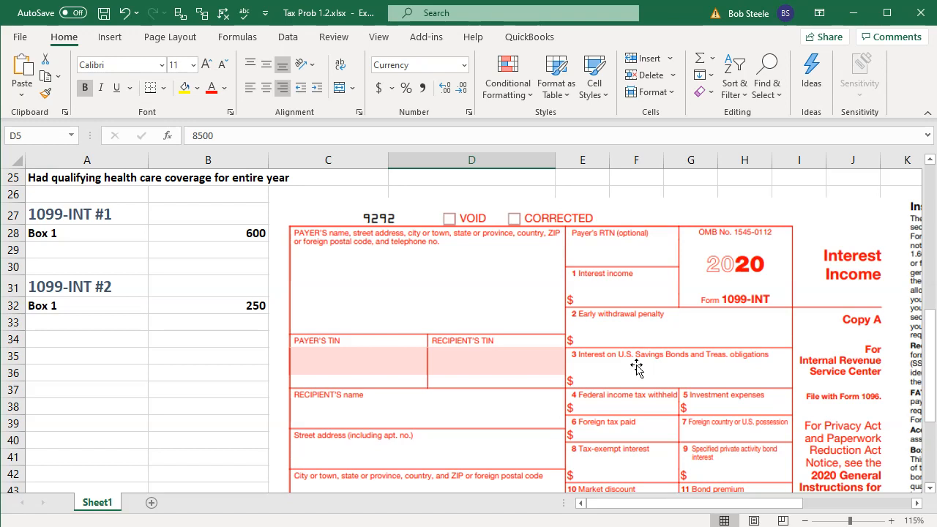
click(637, 368)
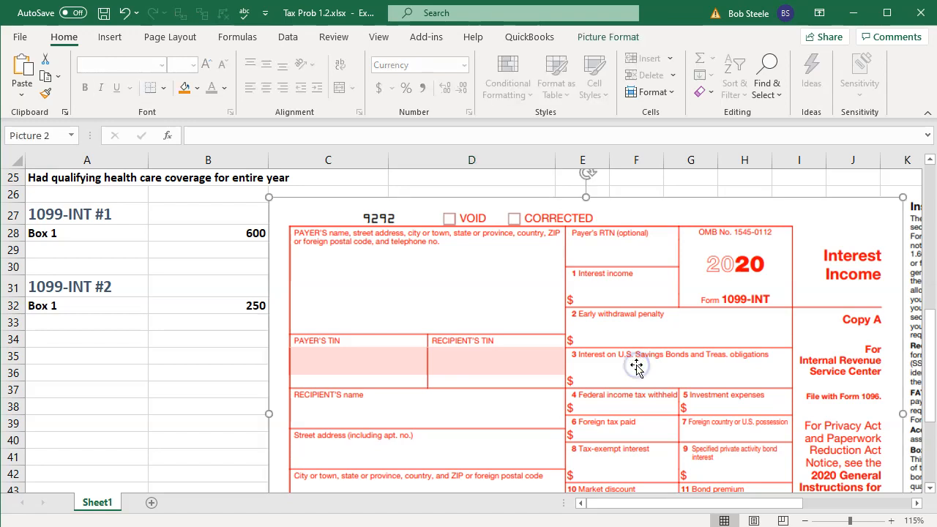
click(741, 359)
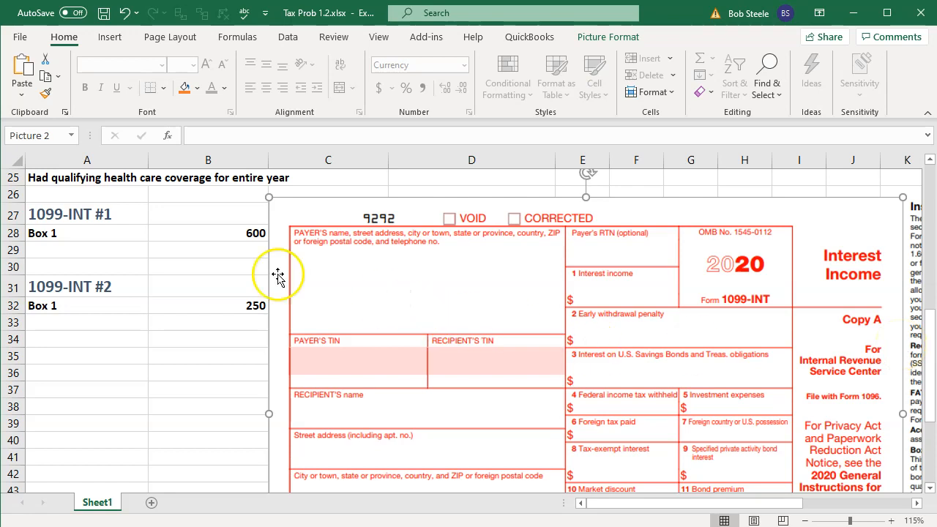
click(132, 233)
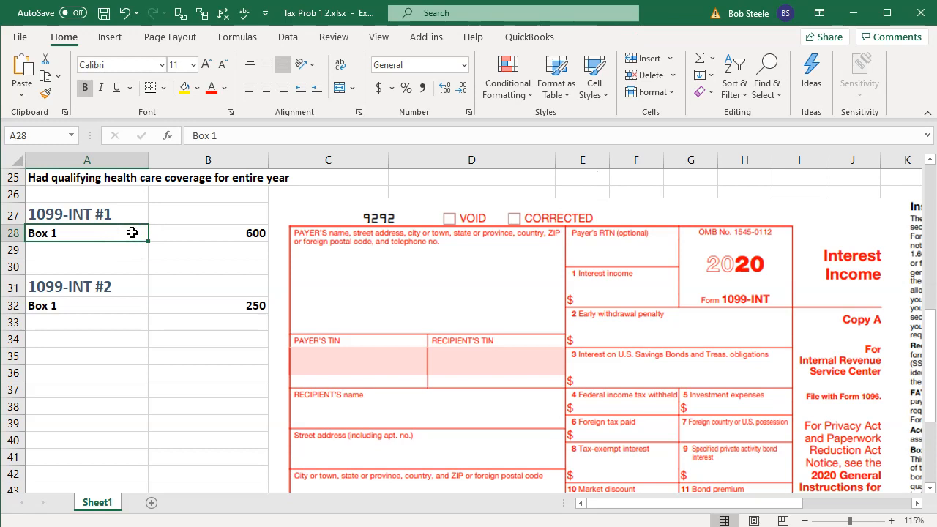
key(Down)
key(Down)
key(Down)
key(Down)
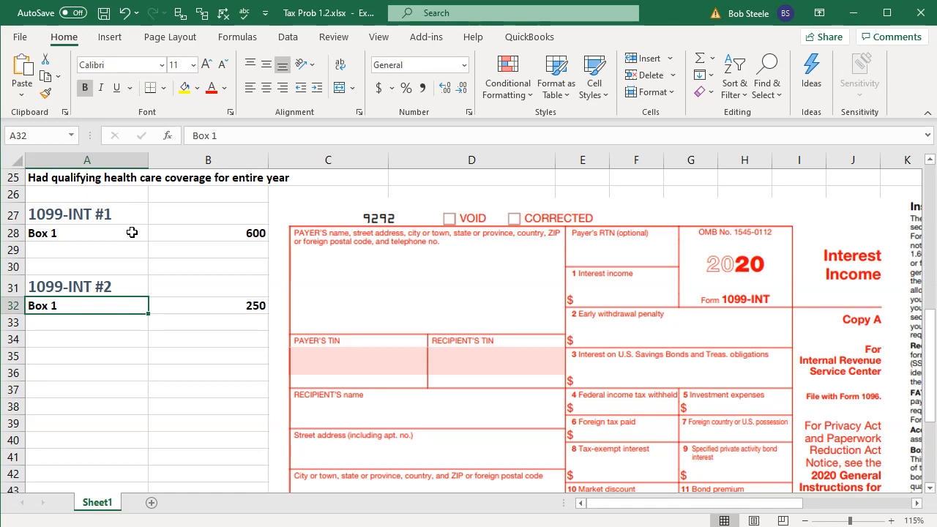
scroll(131, 232, up, 8)
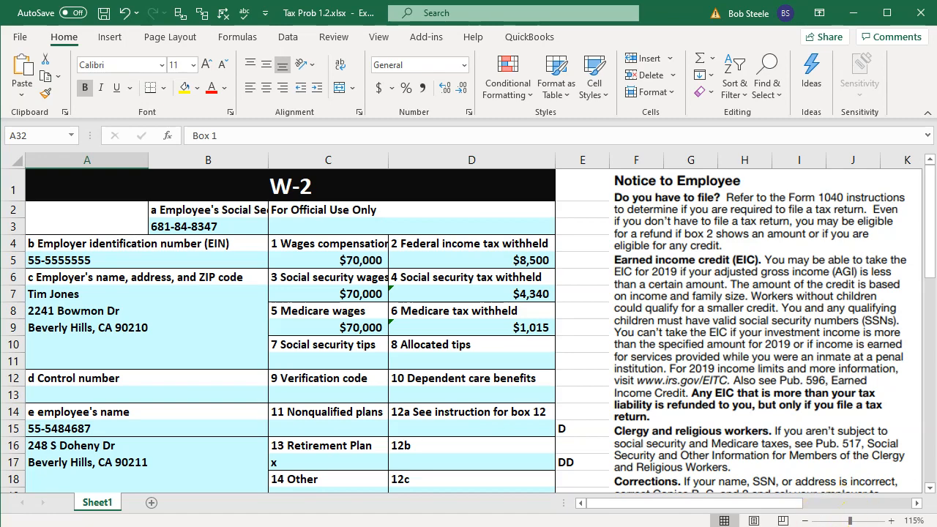
Switch to Lacerte and open the return's Client Information input screen at the filing status and taxpayer sections
click(432, 526)
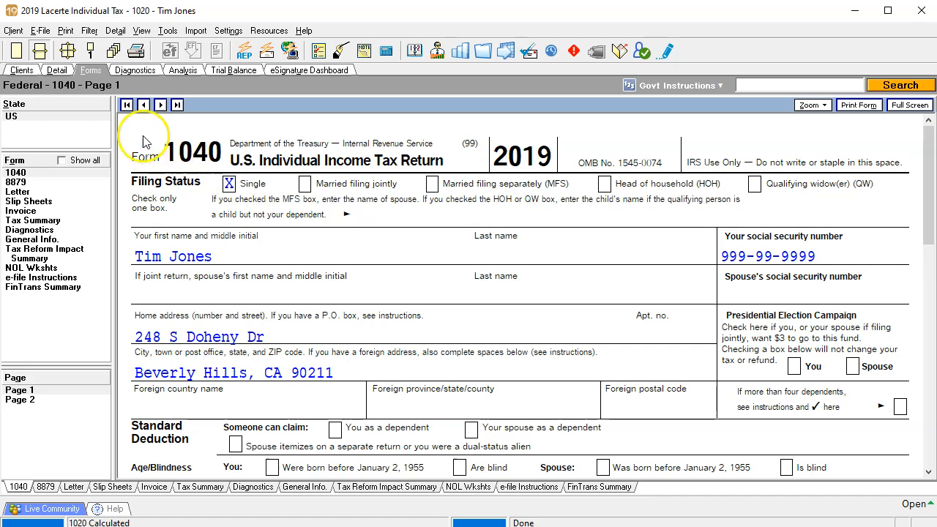
click(49, 70)
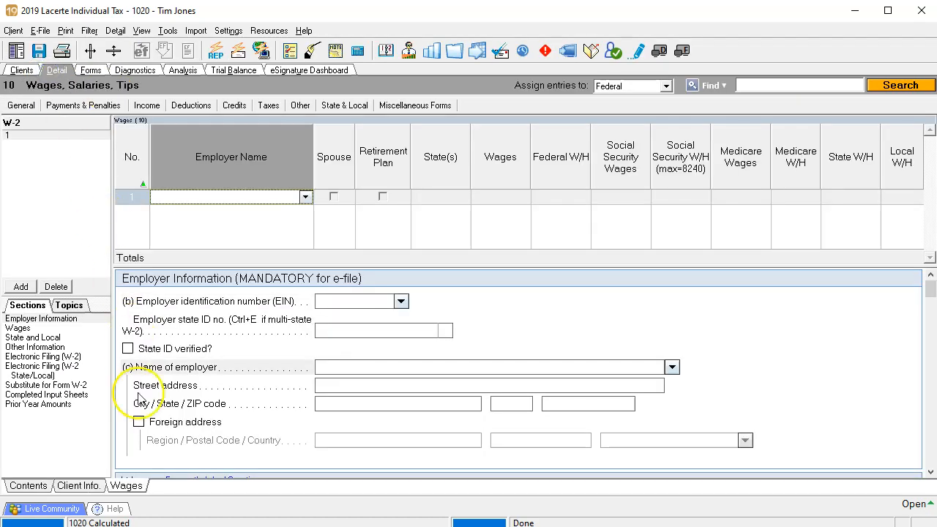
click(88, 486)
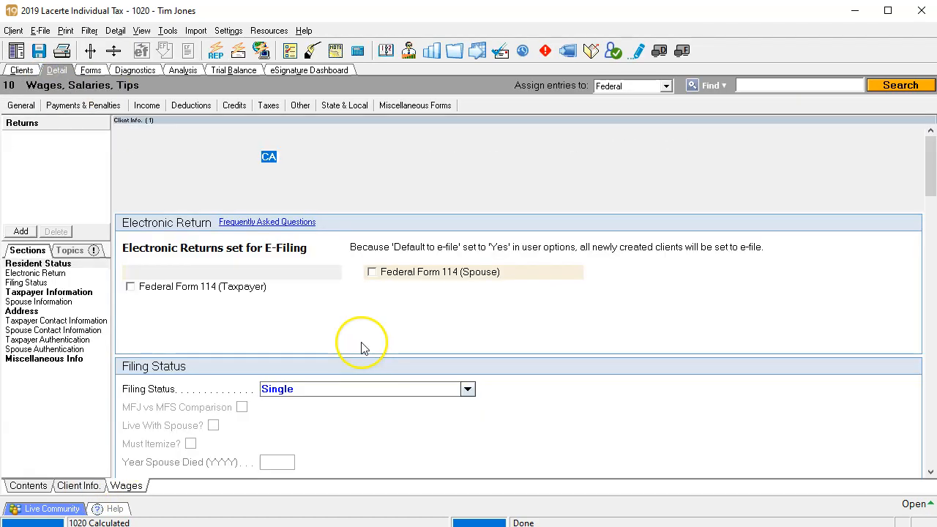
scroll(361, 348, down, 3)
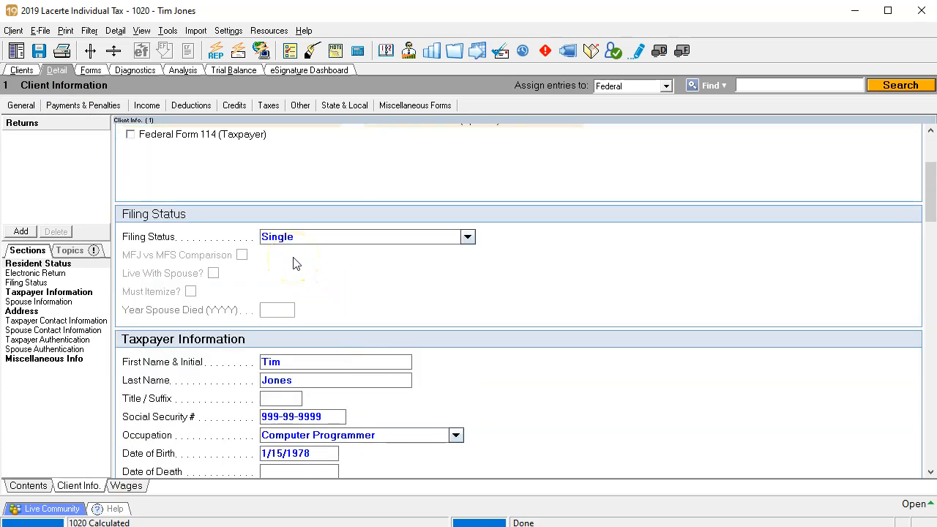
scroll(293, 264, down, 1)
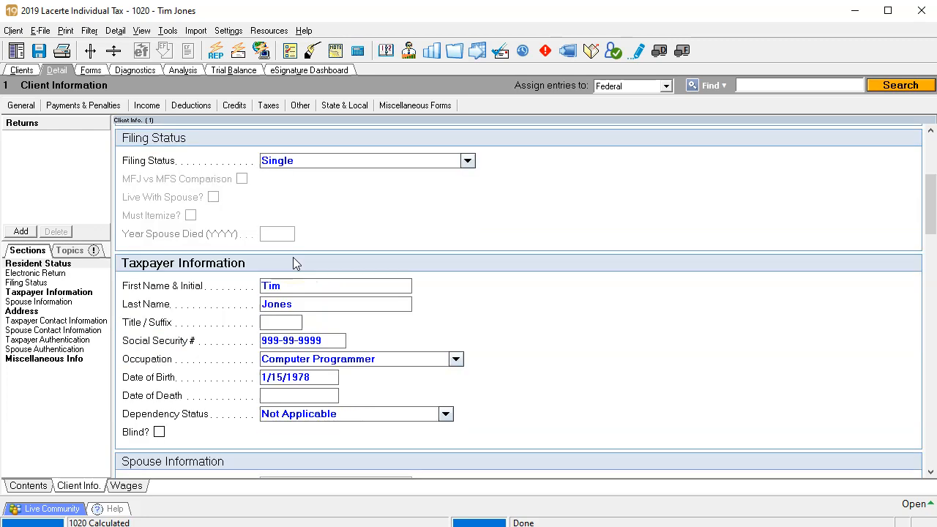
Review the taxpayer's name, address, occupation and date of birth entries against the source data
click(311, 288)
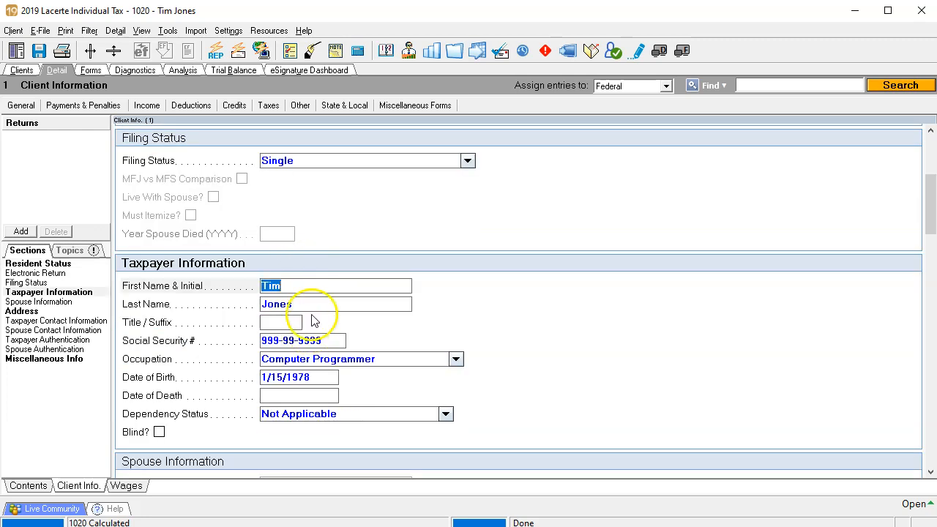
click(318, 305)
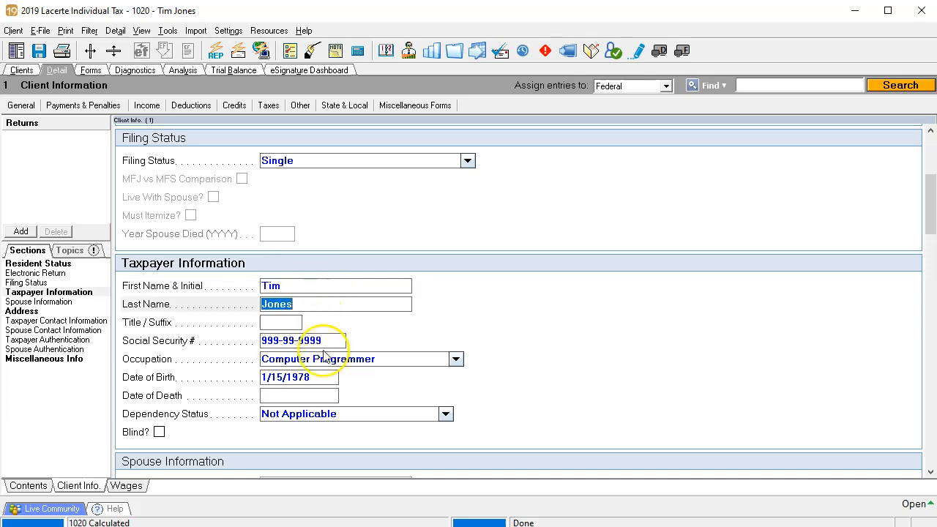
scroll(326, 357, down, 2)
scroll(326, 357, down, 3)
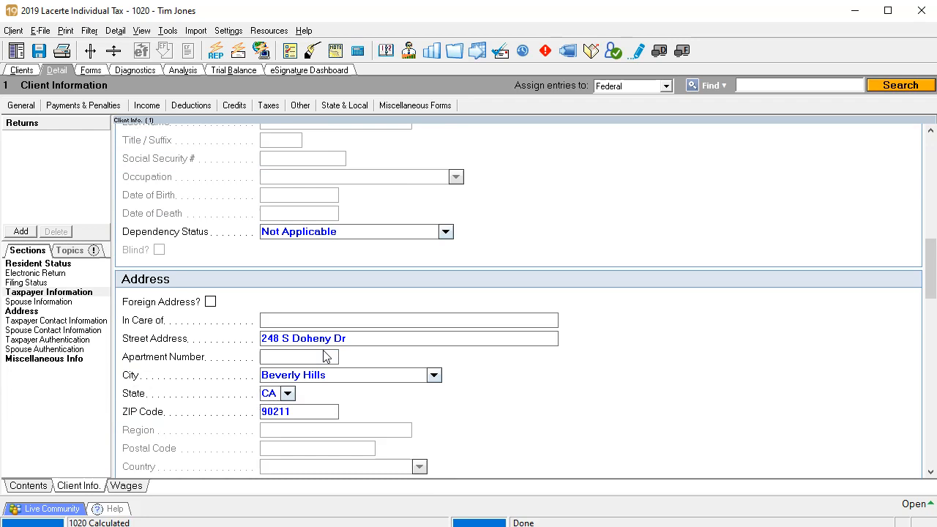
scroll(326, 356, up, 3)
scroll(326, 356, up, 1)
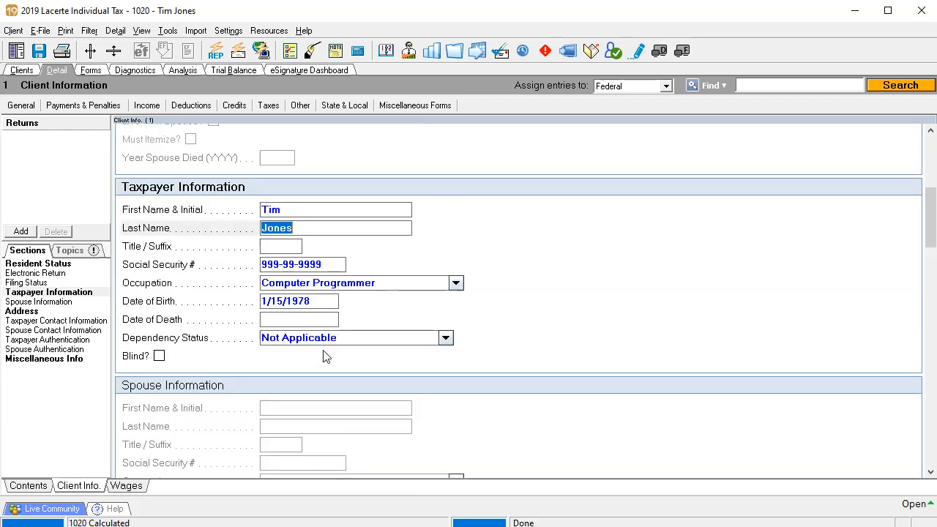
click(400, 290)
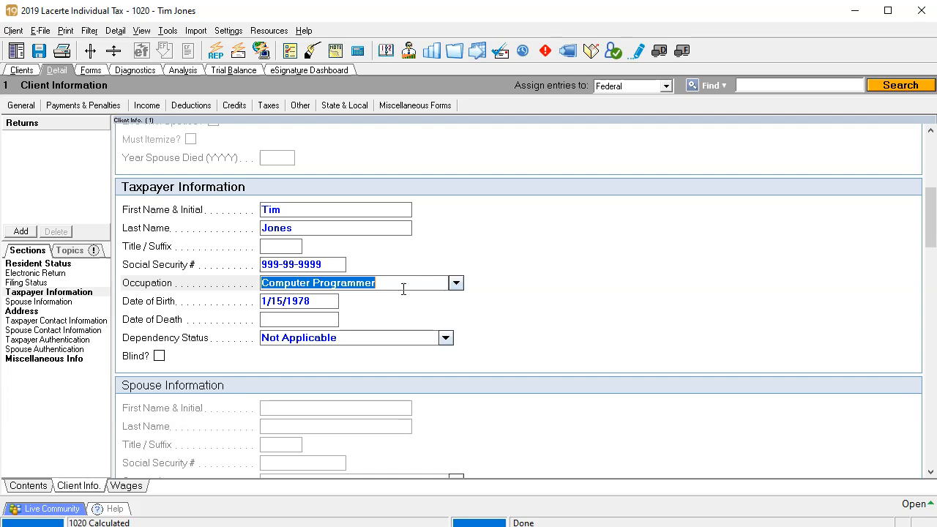
click(331, 317)
click(329, 304)
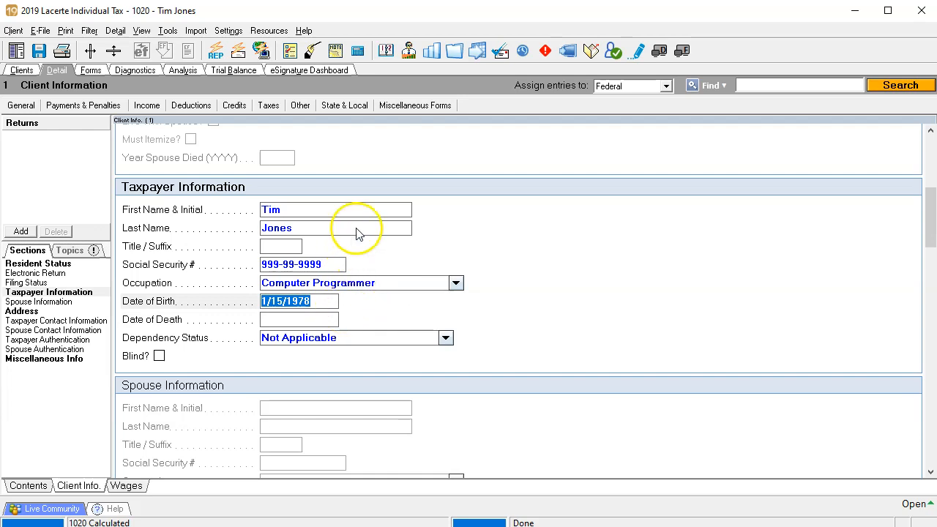
scroll(350, 263, up, 1)
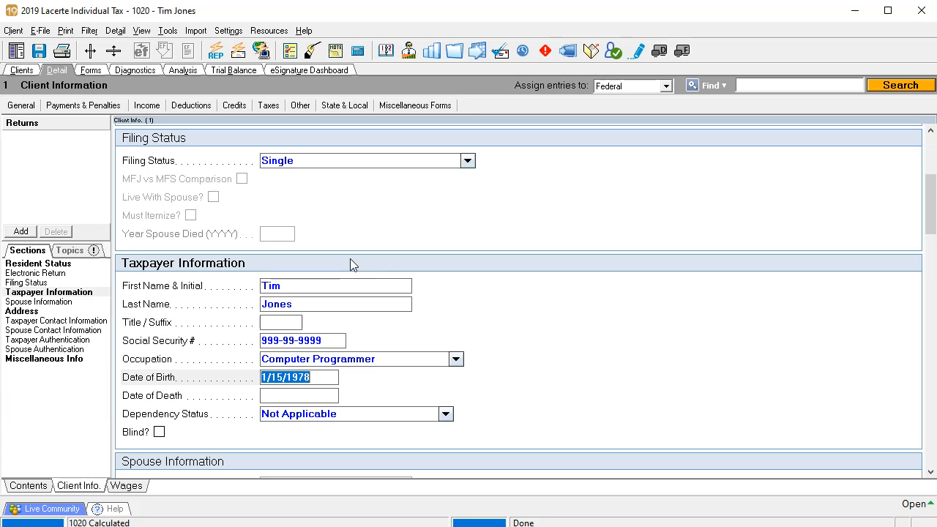
Return to Form 1040 and place check marks by the filing status, name, social security number, street address and city lines
click(91, 71)
click(229, 182)
click(228, 256)
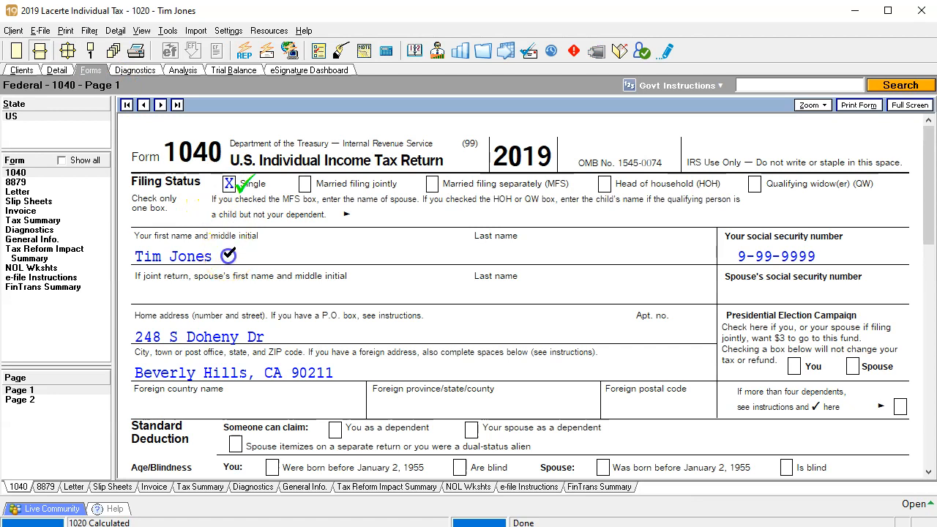
click(833, 254)
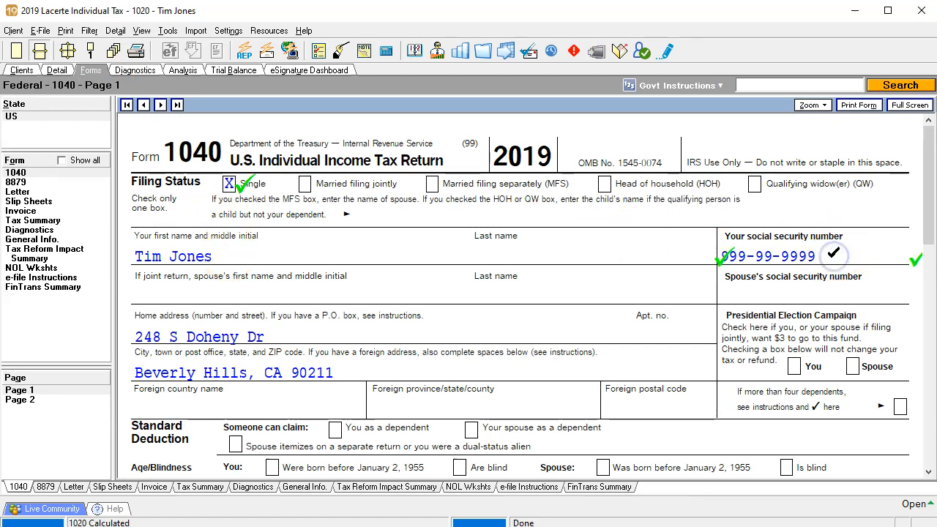
click(327, 327)
click(343, 355)
Place a check mark on the first row of Form 1040's Dependents section
scroll(351, 366, down, 2)
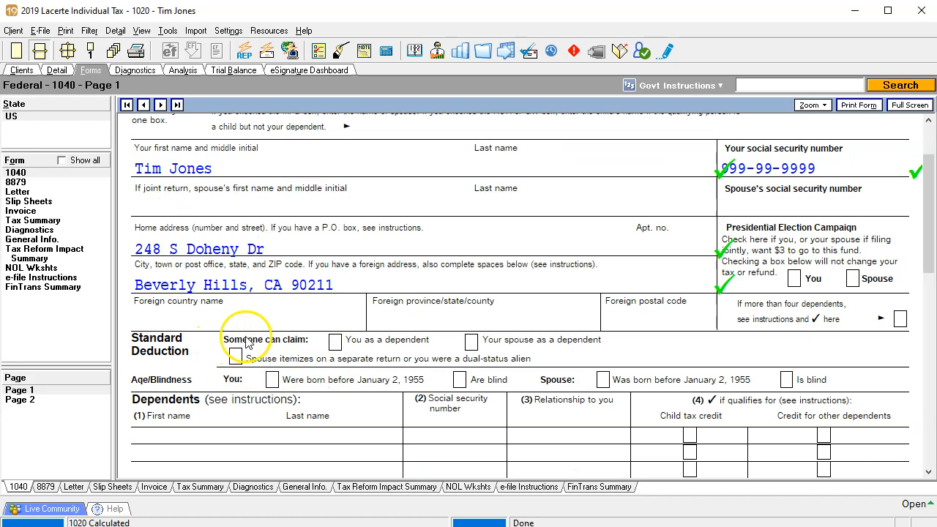
scroll(249, 343, down, 2)
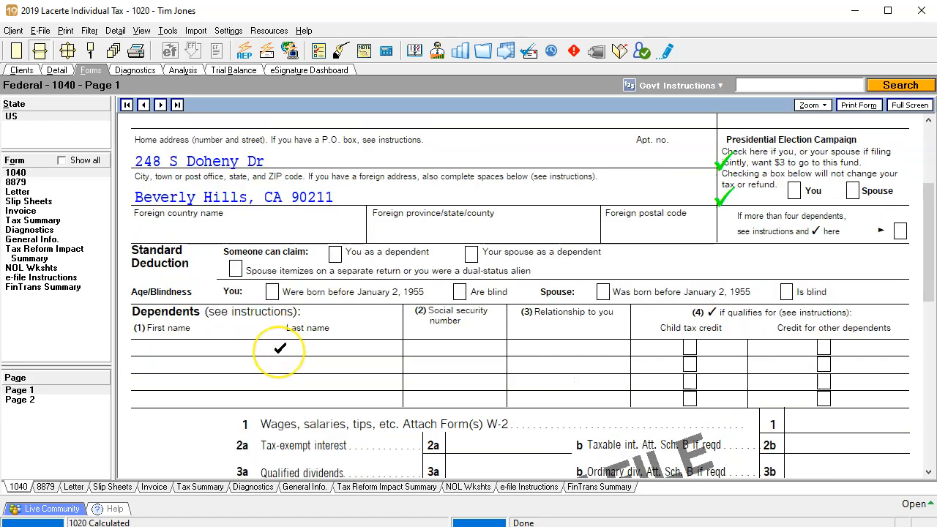
click(279, 350)
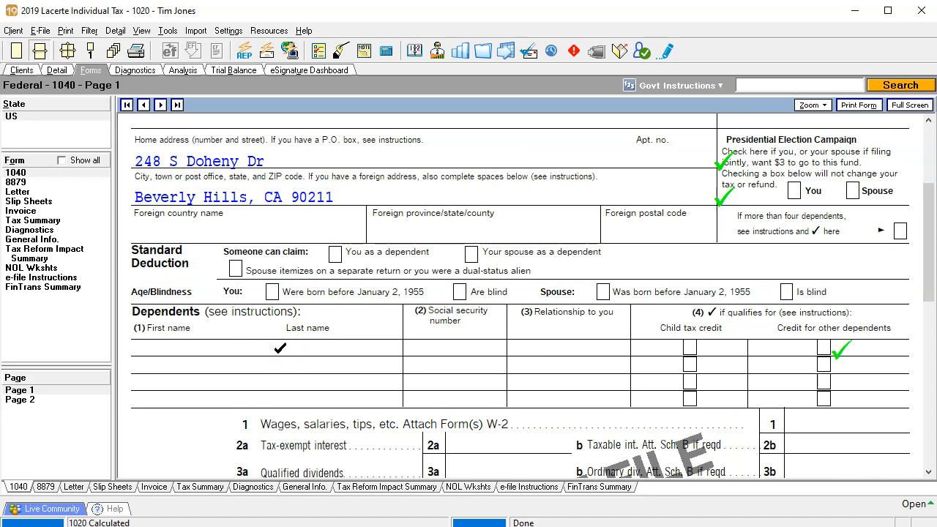
Switch to Tax Prob 1.2.xlsx in Excel and review the W-2 boxes and both 1099-INT entries
scroll(280, 348, down, 2)
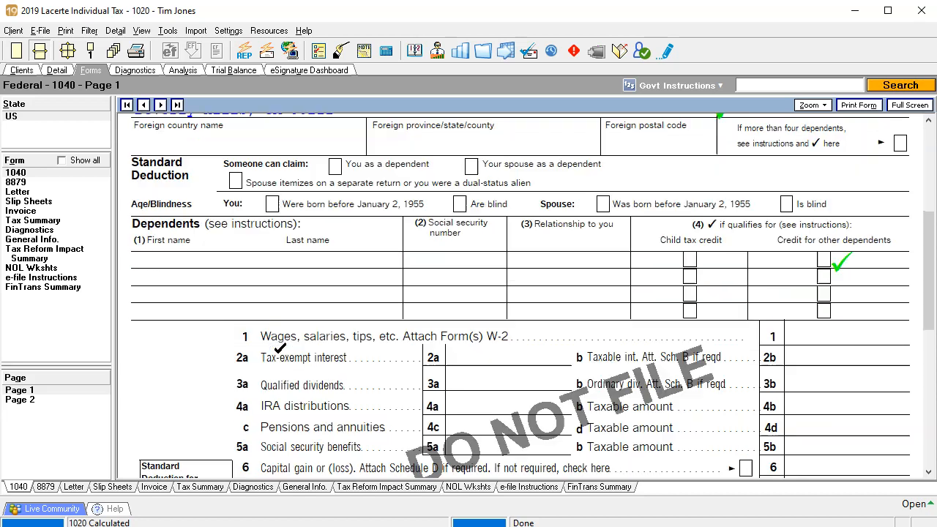
scroll(280, 357, down, 2)
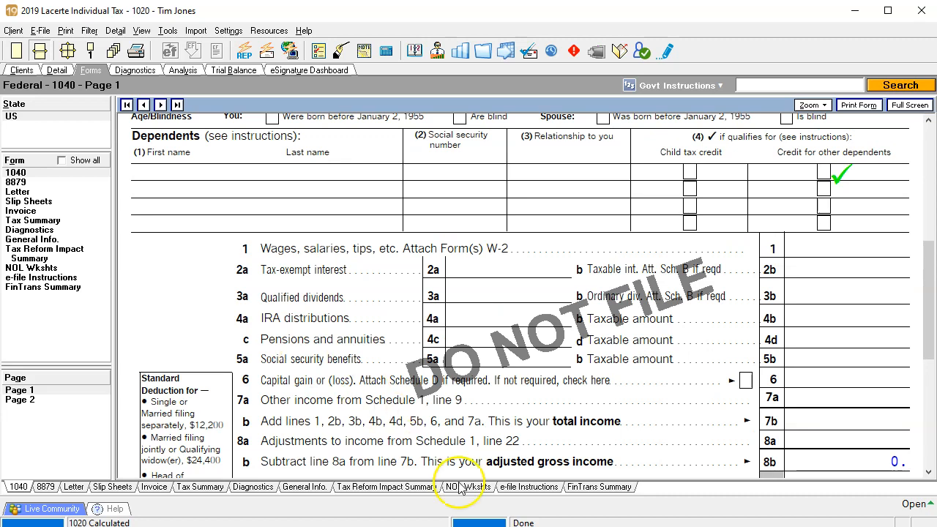
click(477, 526)
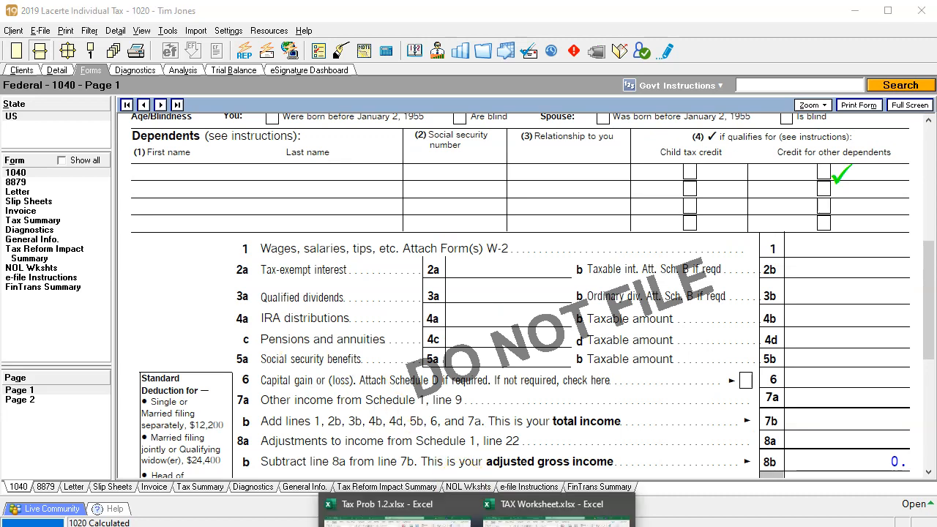
click(395, 516)
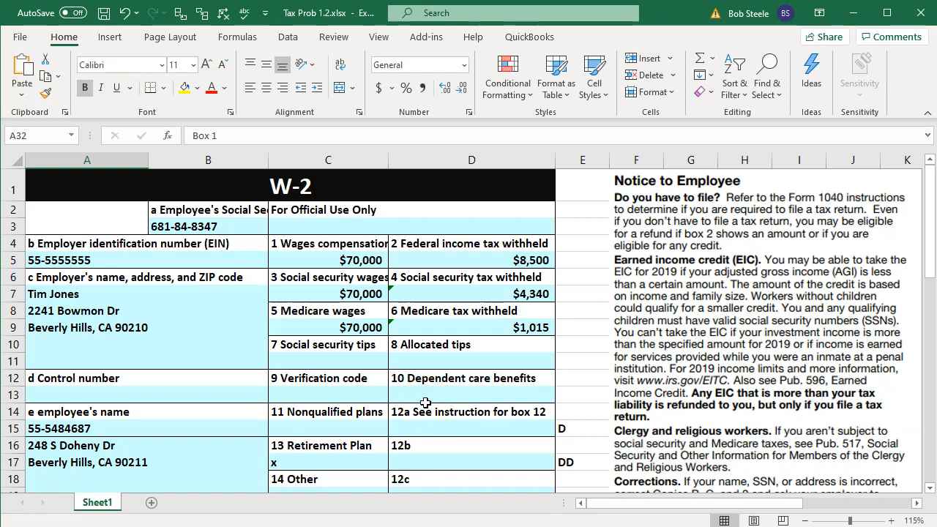
scroll(425, 402, down, 5)
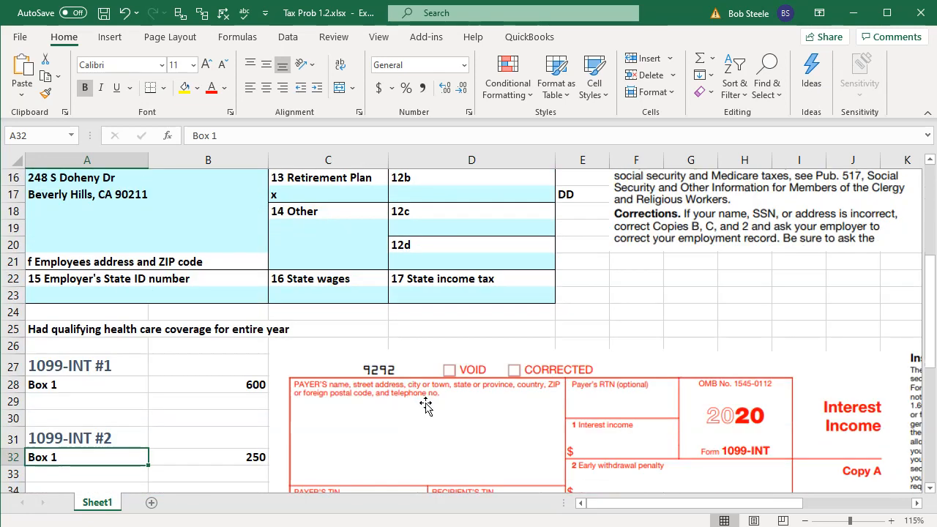
scroll(425, 405, up, 5)
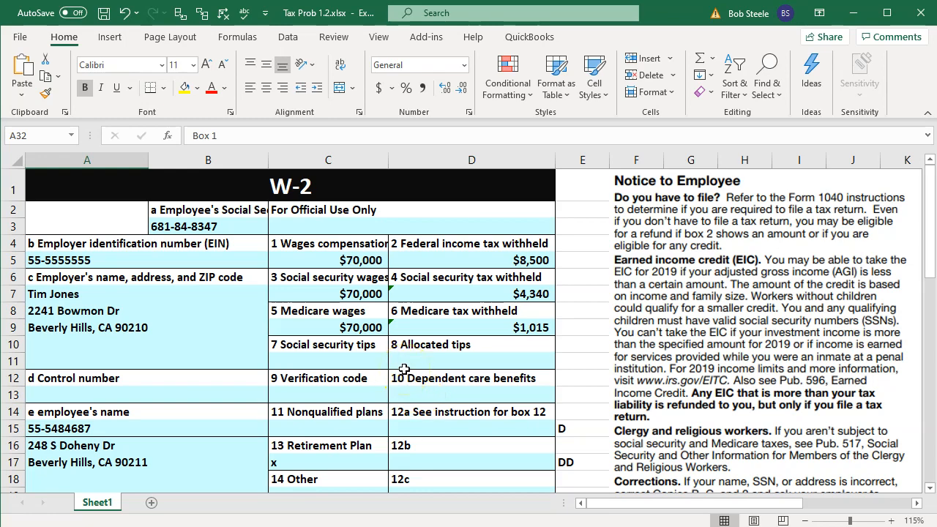
Return to Lacerte and place check marks on Form 1040's wages line 1 and federal tax withheld line 17
key(alt+Tab)
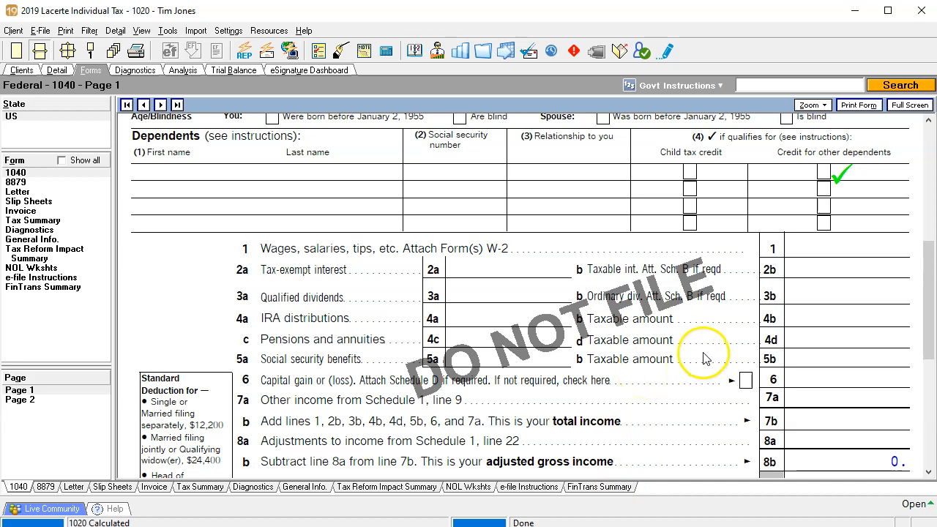
click(839, 249)
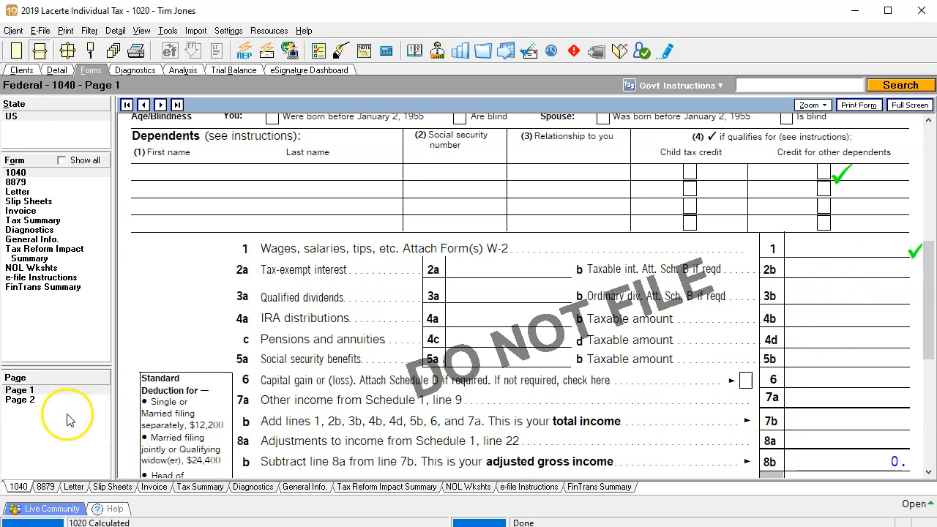
click(22, 394)
click(27, 401)
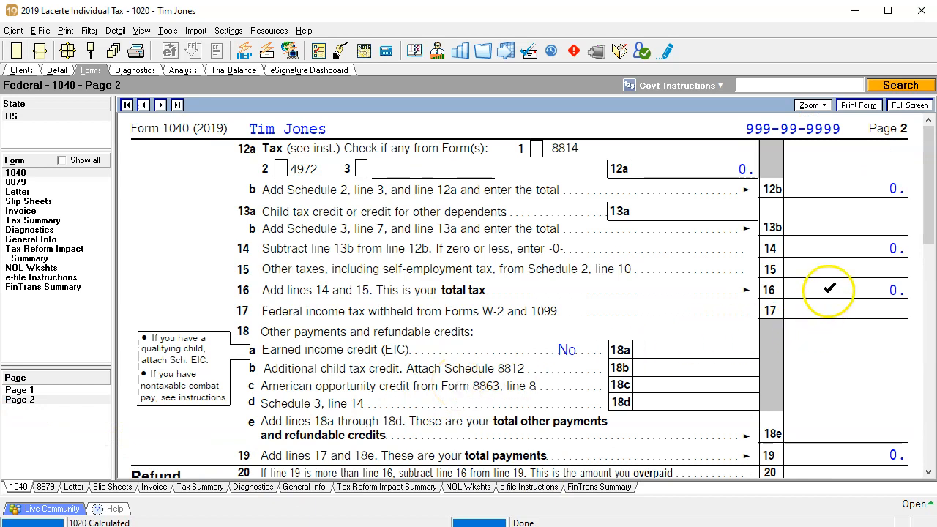
click(830, 311)
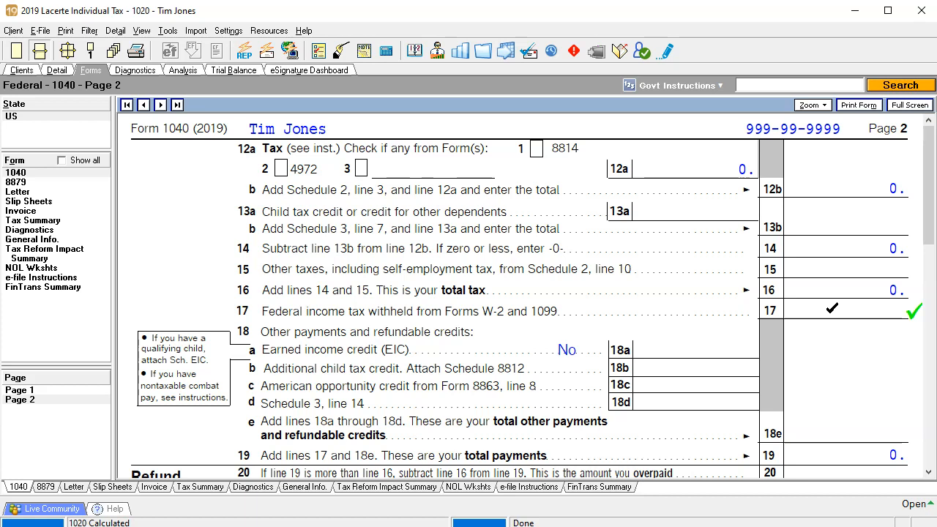
Open the return's Wages, Salaries, Tips input screen
click(59, 69)
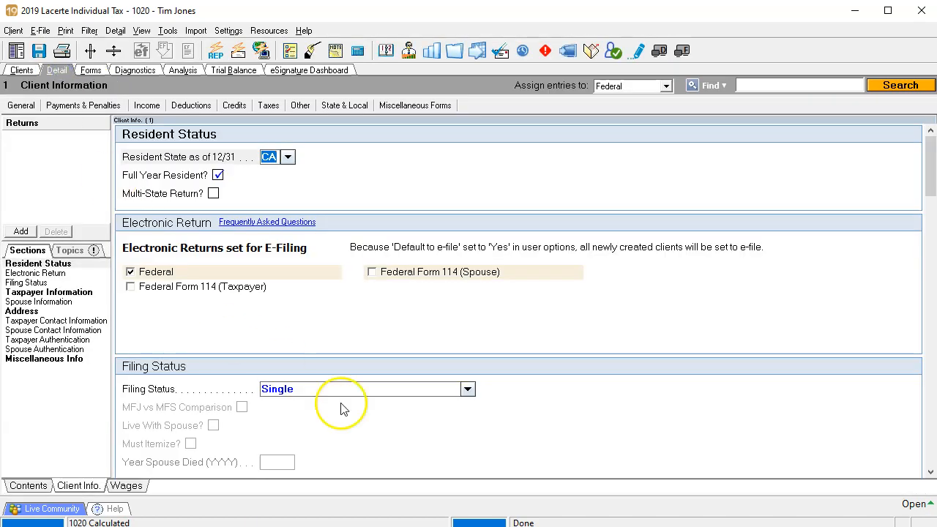
click(147, 108)
click(150, 121)
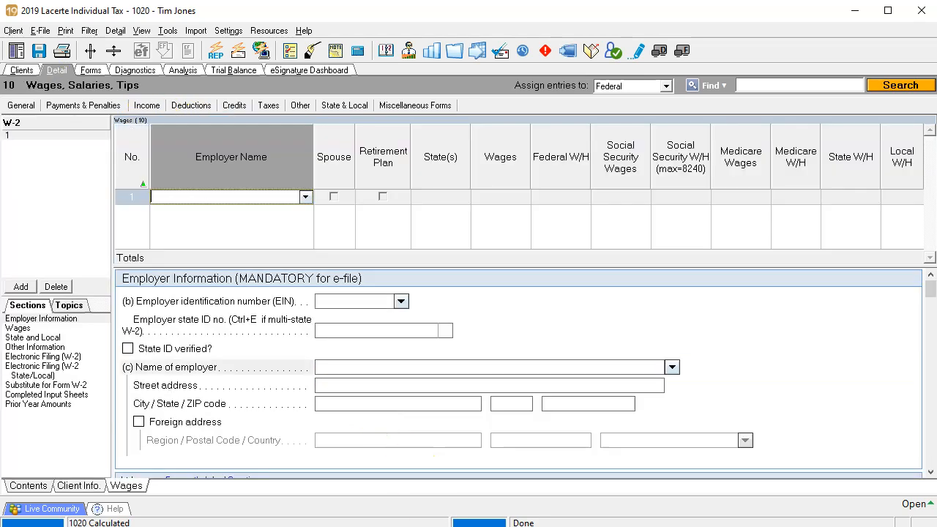
click(396, 513)
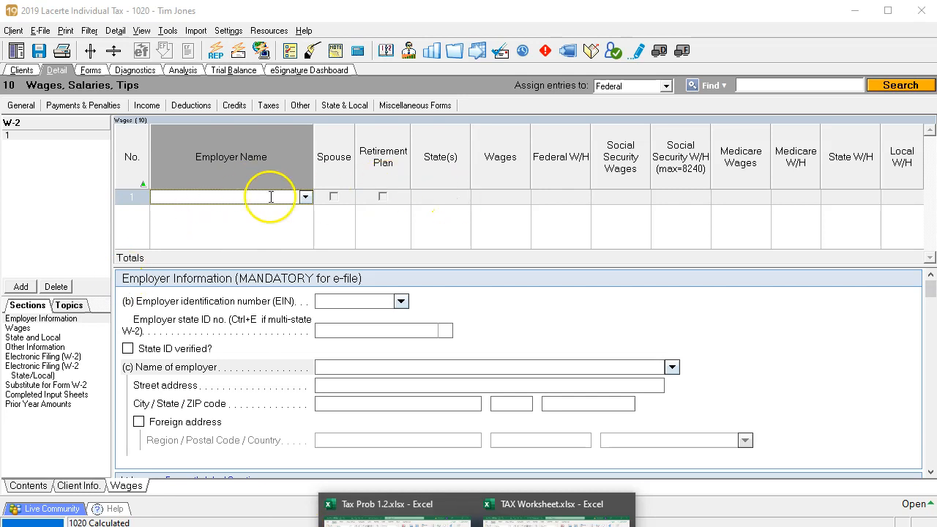
Enter Job 1 as the first W-2 employer, accepting its saved employer details, and set its wages to 70,000
click(233, 197)
text(Job 1)
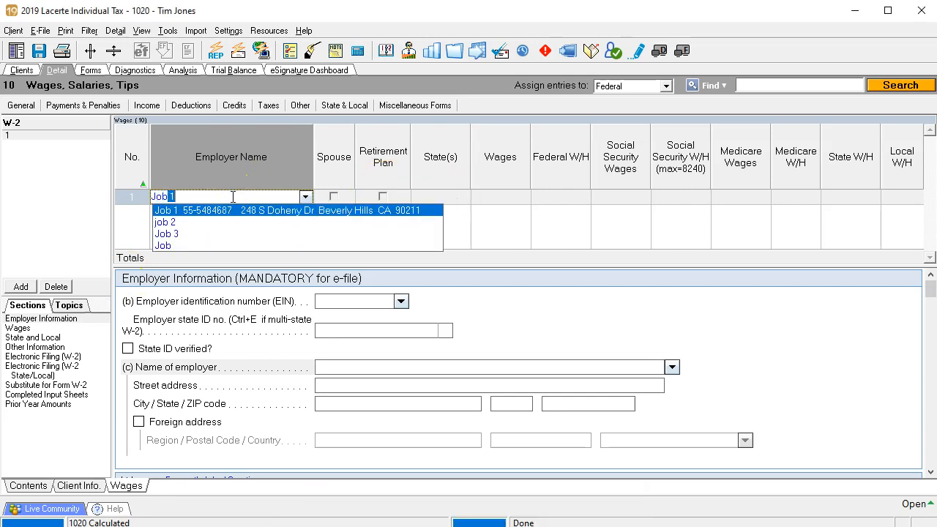
key(Tab)
key(Tab)
key(Tab)
key(Tab)
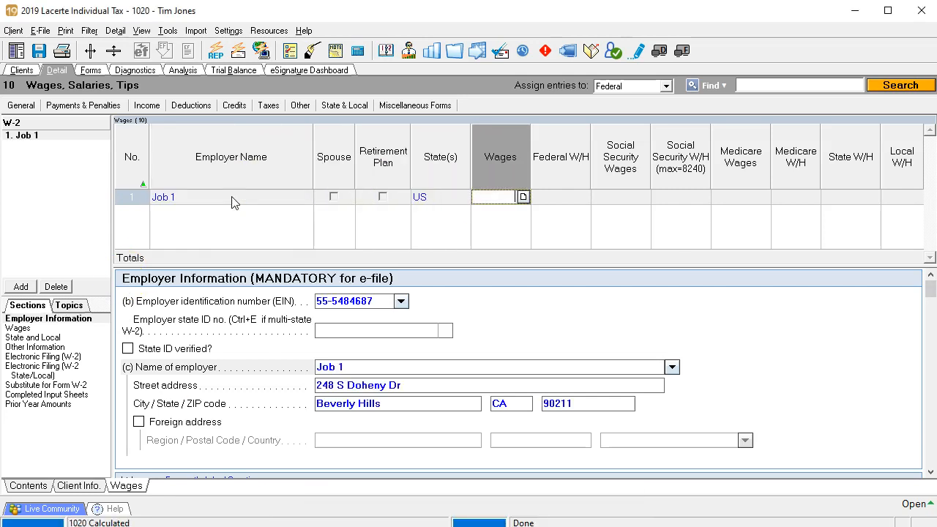
text(70000)
key(Tab)
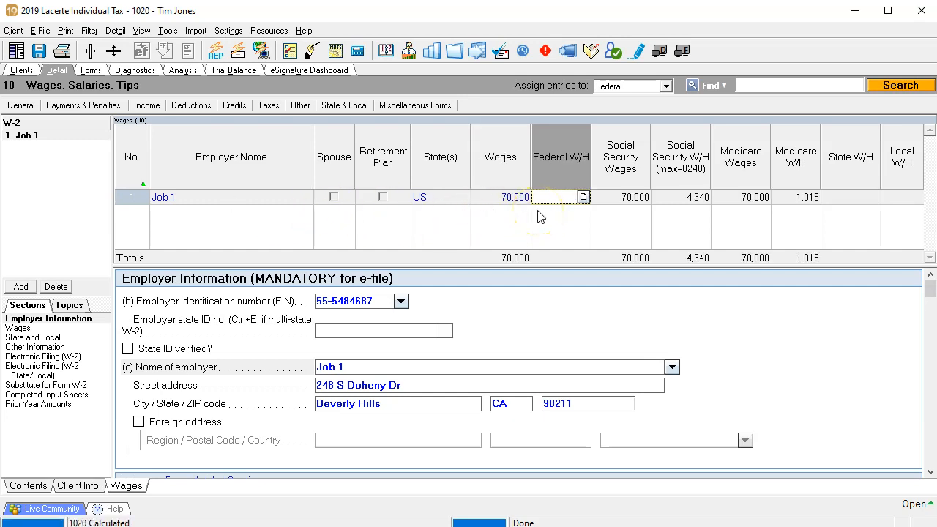
Compare the Social Security and Medicare wages and withholding for Job 1 with the W-2 in Excel's Tax Prob 1.2.xlsx
click(626, 199)
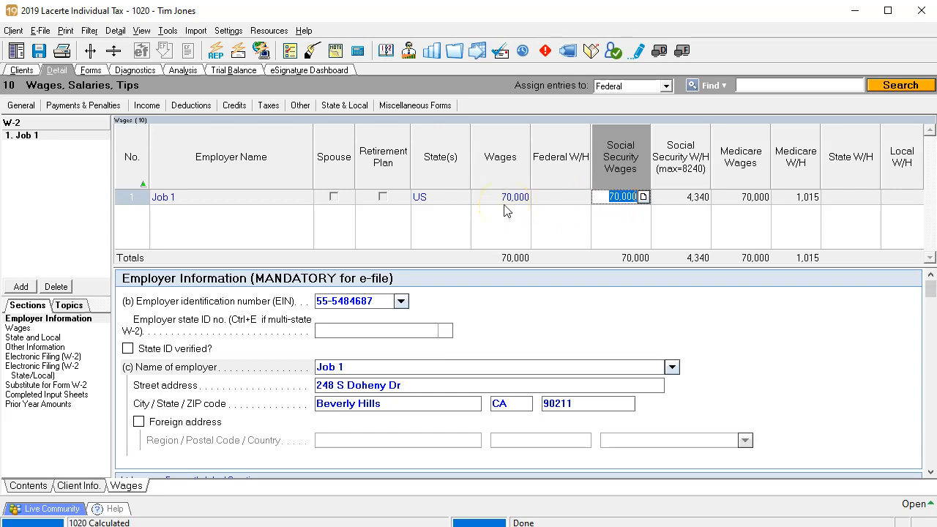
click(664, 205)
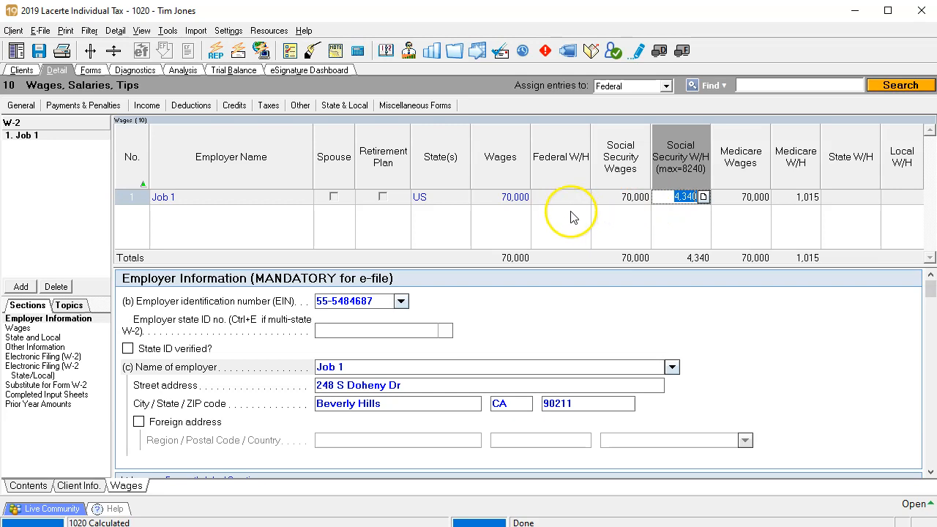
click(725, 209)
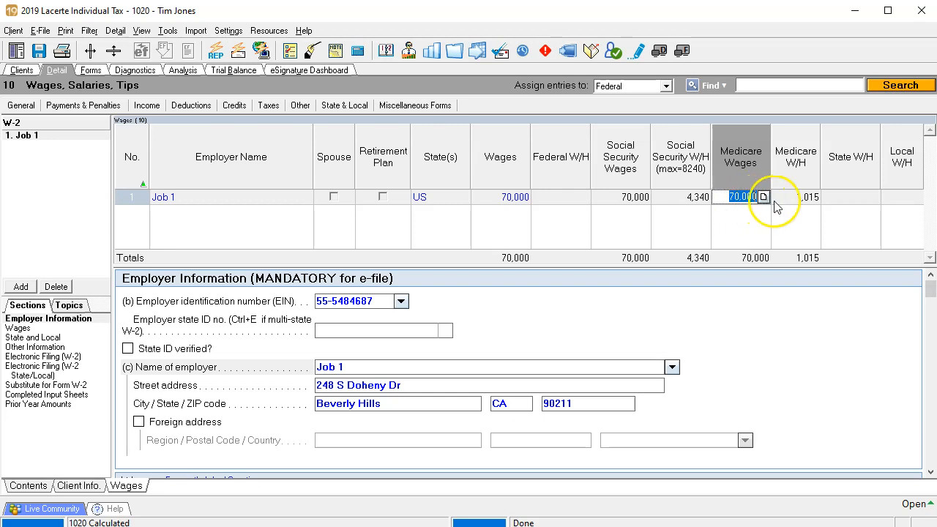
click(805, 205)
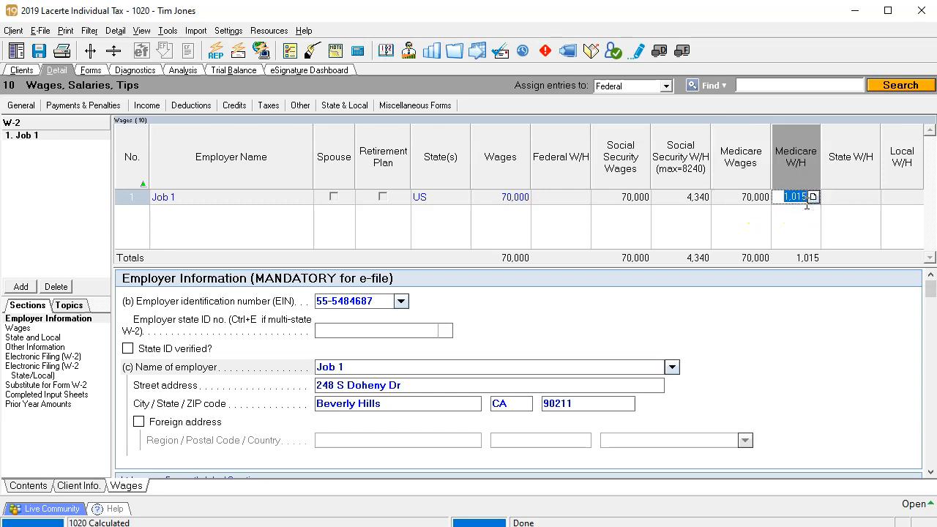
click(593, 526)
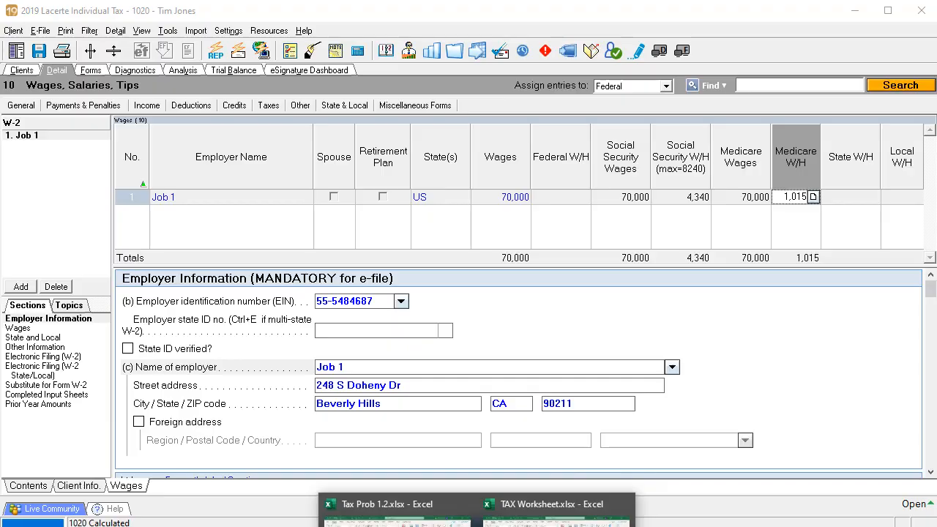
click(398, 505)
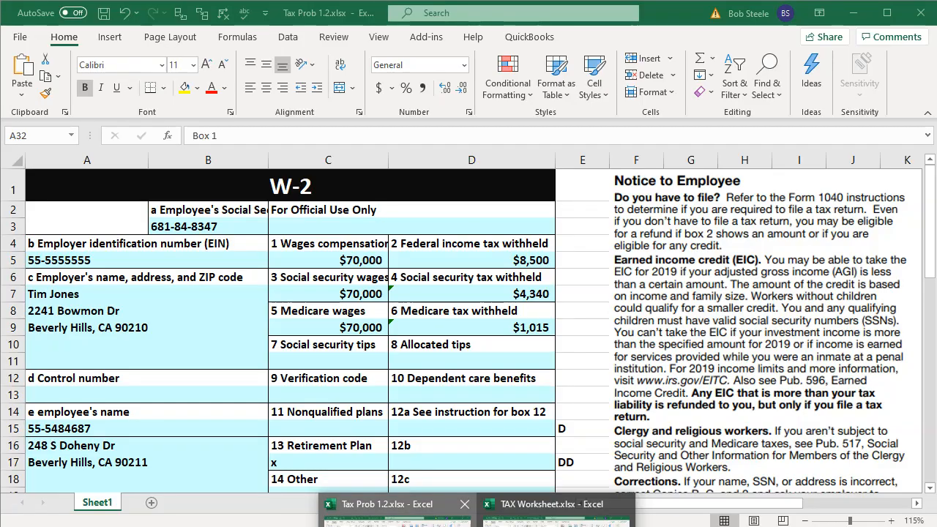
click(516, 294)
click(509, 328)
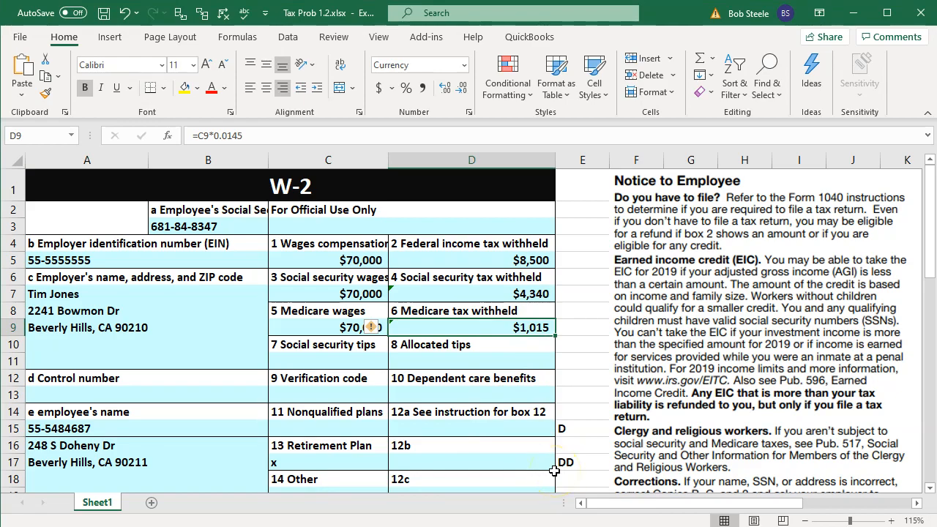
Return to Lacerte and set Job 1's federal withholding to 8,500
key(alt+Tab)
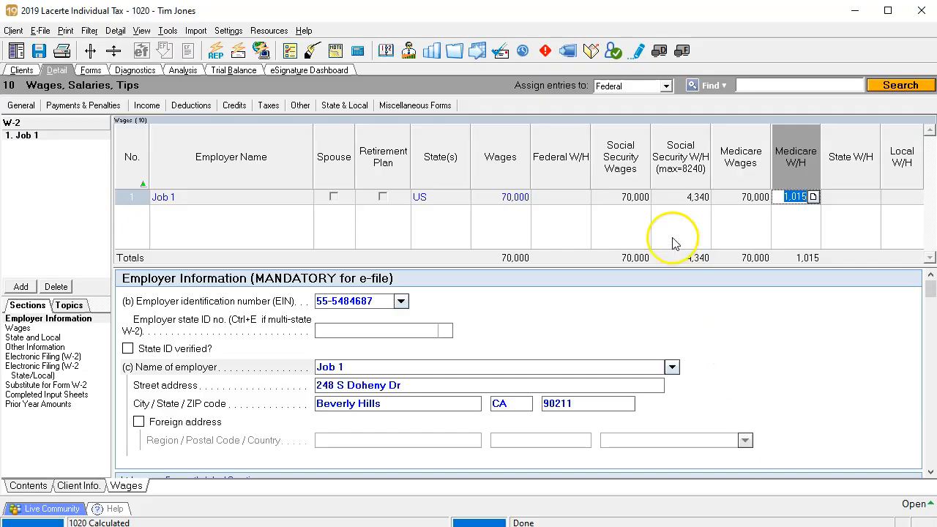
click(577, 198)
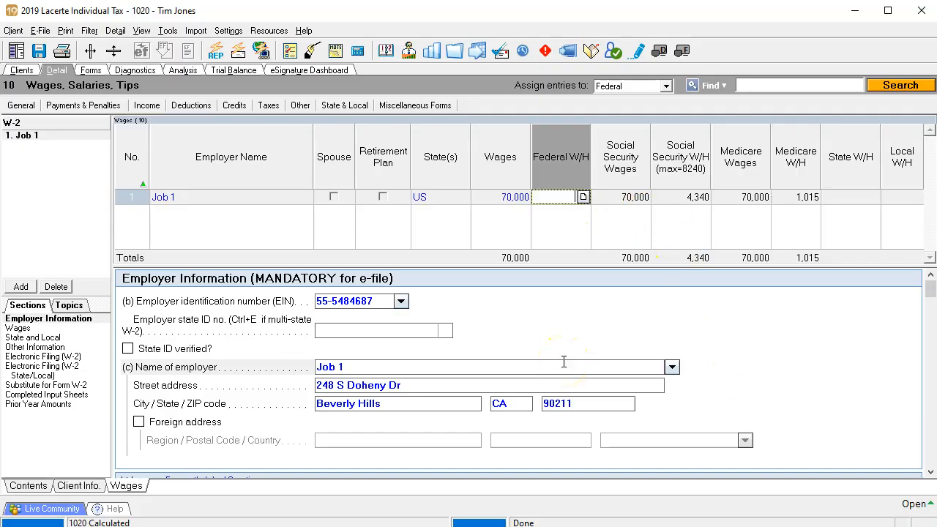
text(8500)
key(Tab)
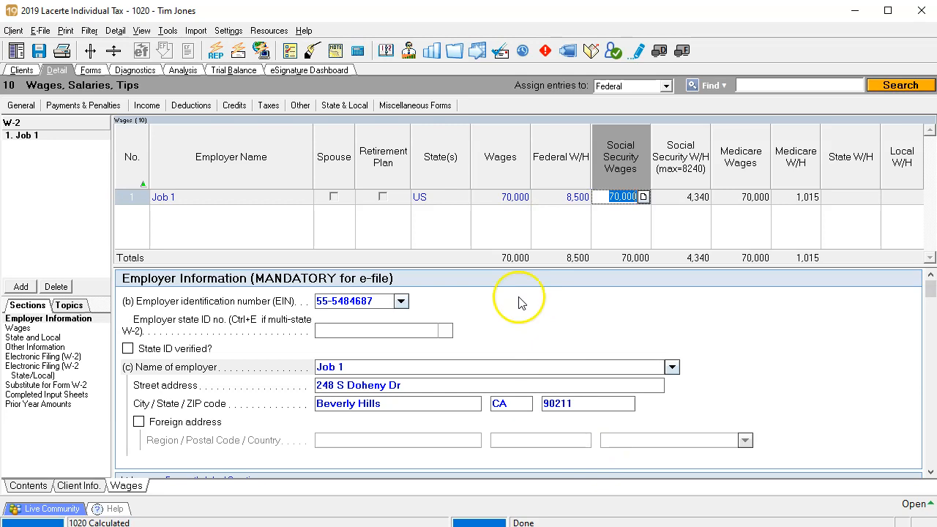
Review Job 1's employer identification number, street address, city and state entries
click(382, 308)
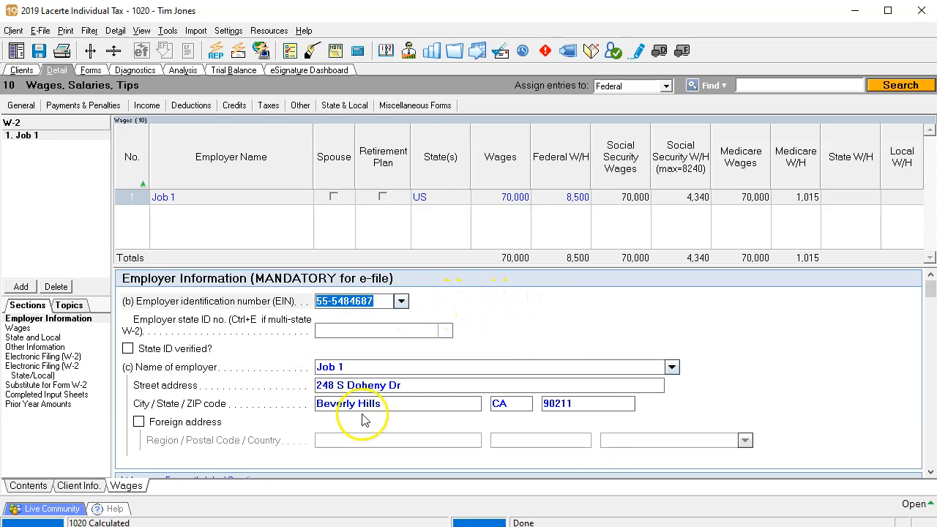
click(368, 387)
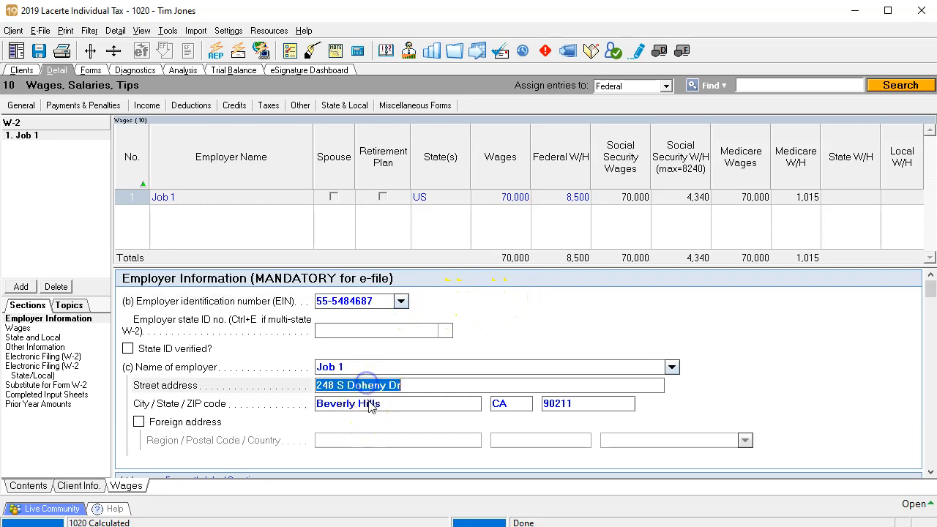
click(370, 404)
click(529, 408)
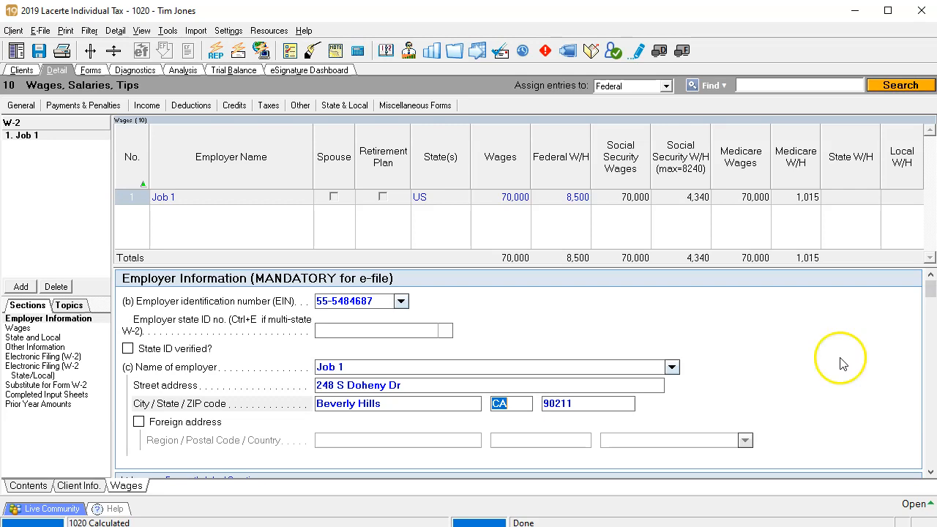
Re-mark the updated wages line 1 and withholding line 17 on Form 1040 as verified, finishing back on page 1
click(91, 71)
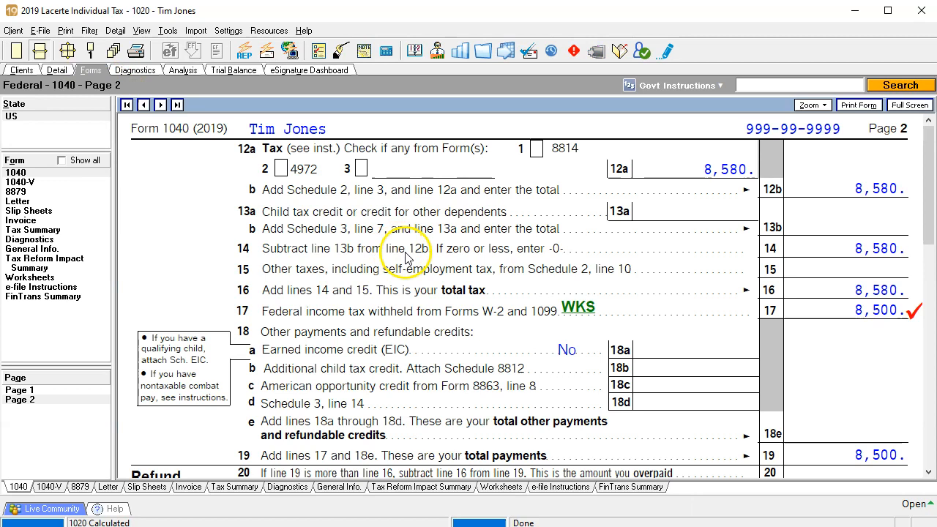
click(18, 391)
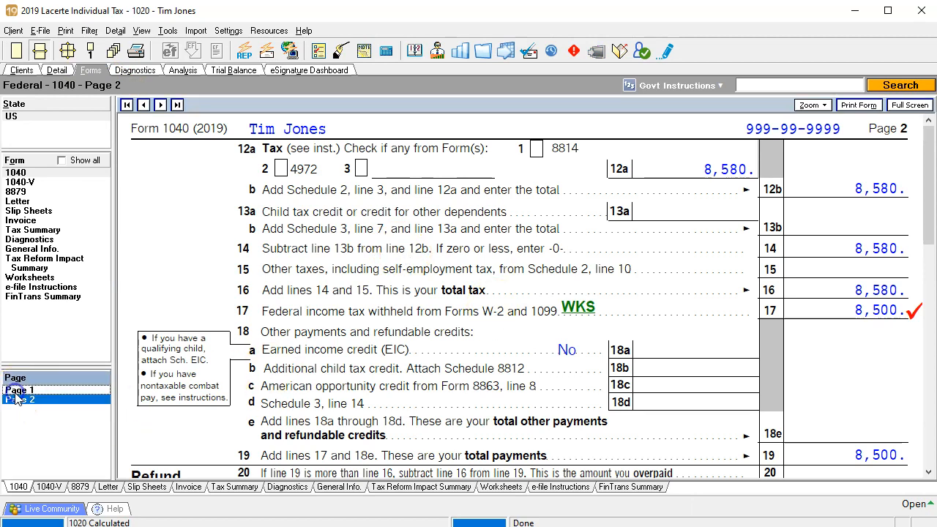
scroll(659, 381, down, 5)
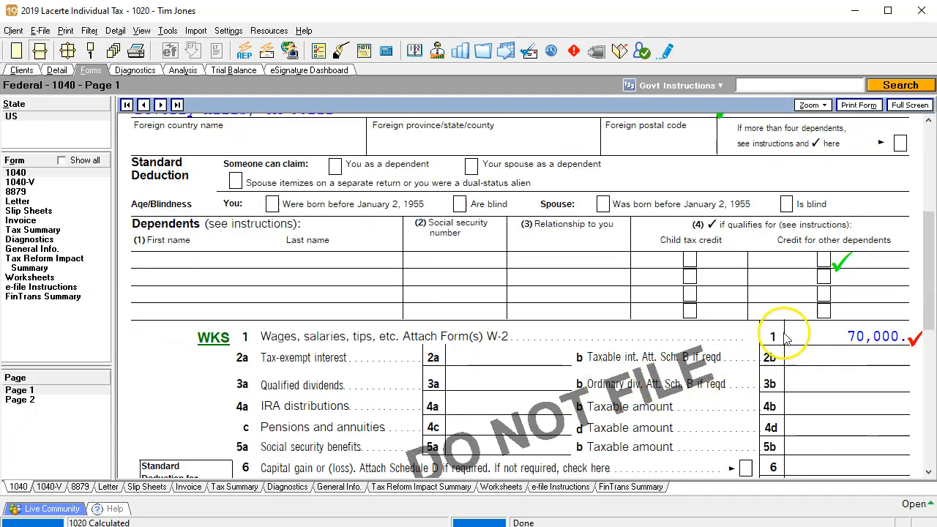
click(833, 331)
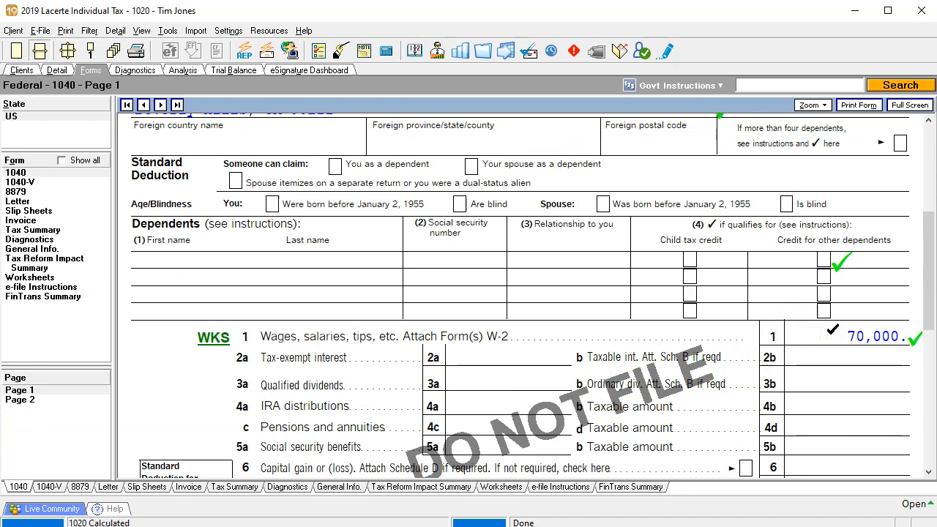
click(37, 400)
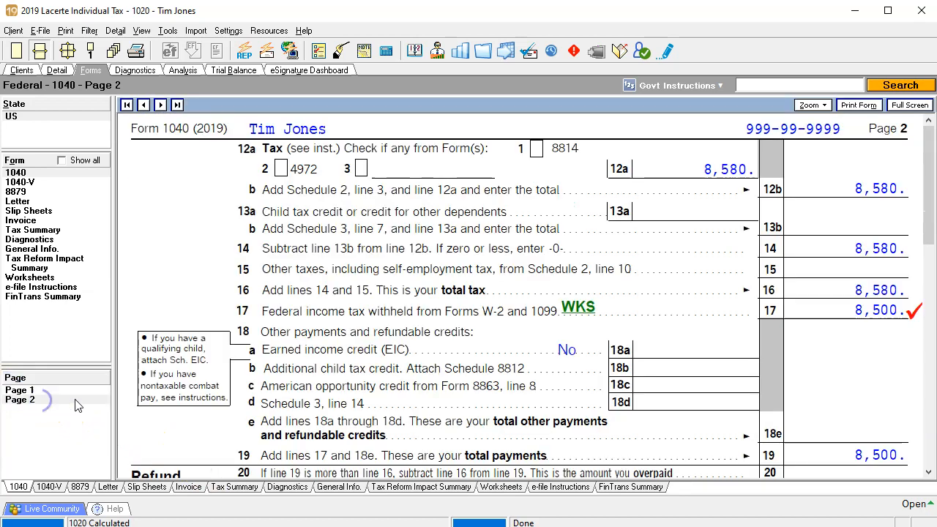
click(833, 301)
click(58, 393)
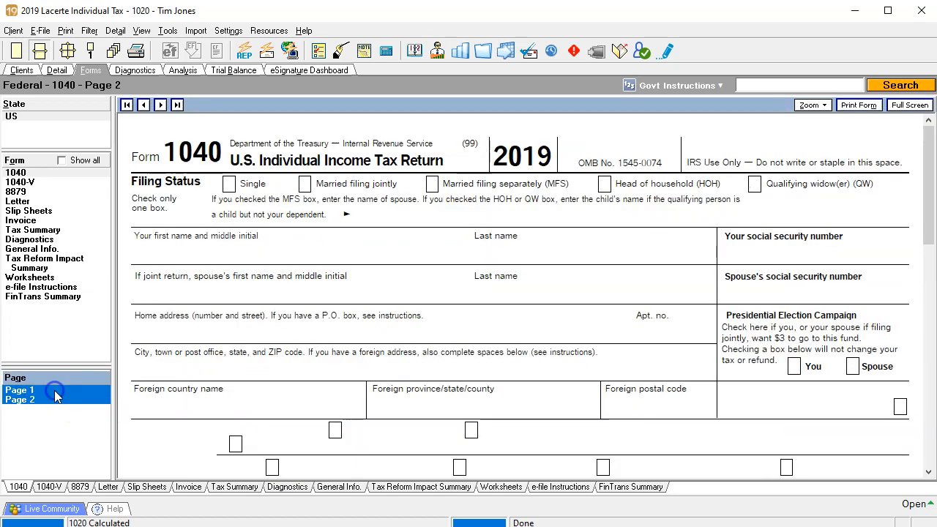
Mark lines 7b, 8a, 8b, 9 and 11b on page 1 of Form 1040 as verified
scroll(465, 369, down, 3)
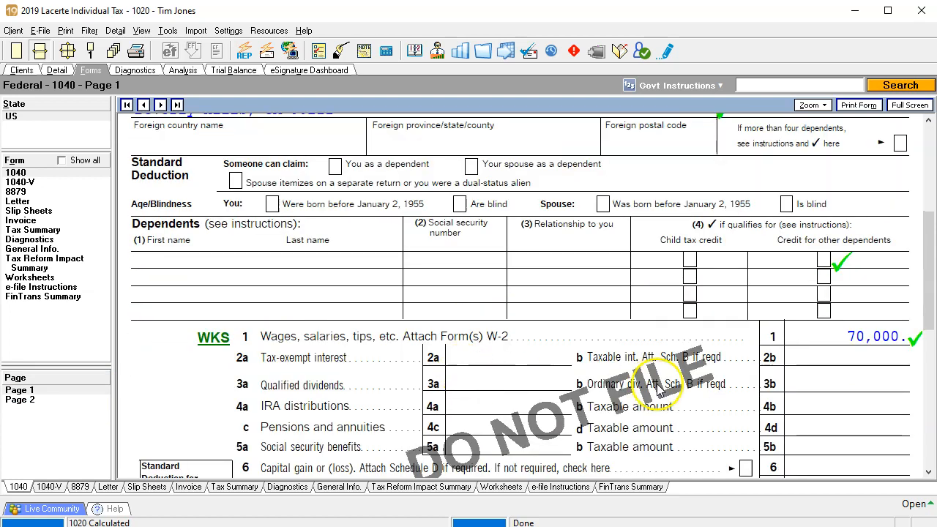
scroll(794, 344, down, 1)
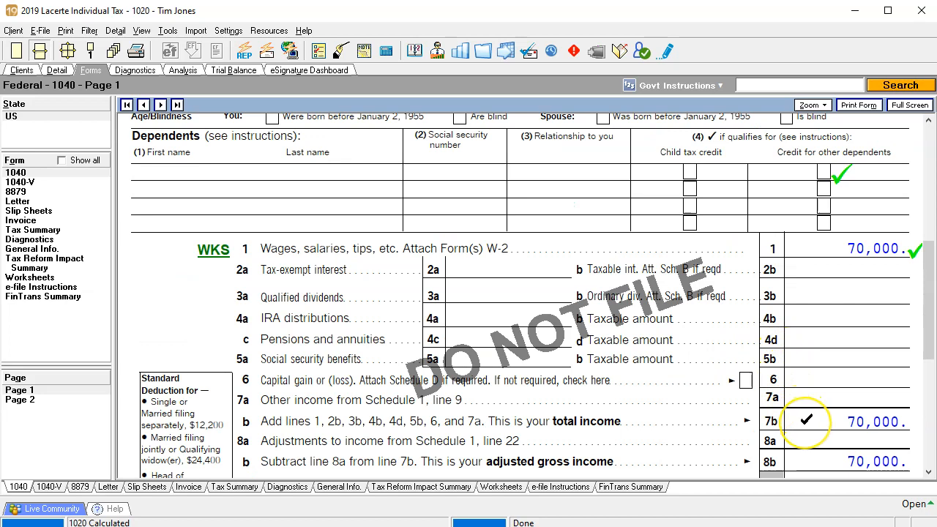
click(806, 421)
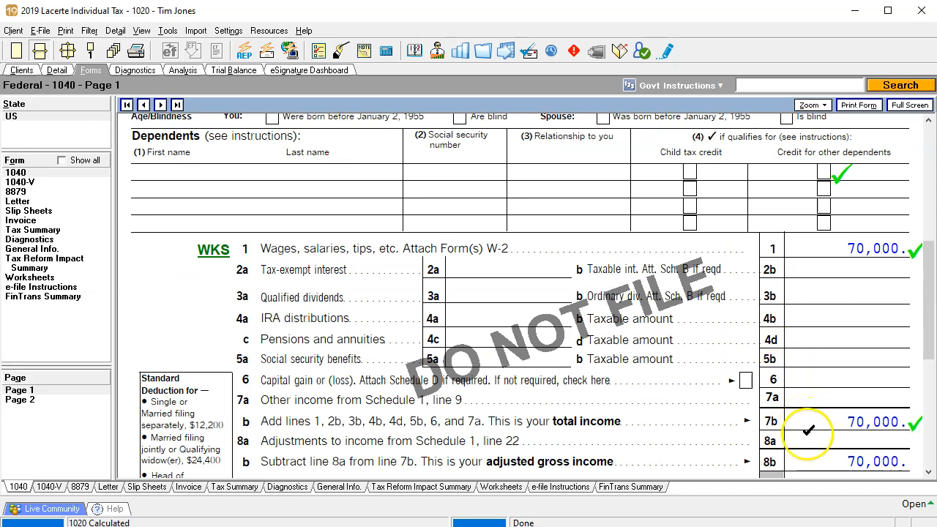
click(807, 433)
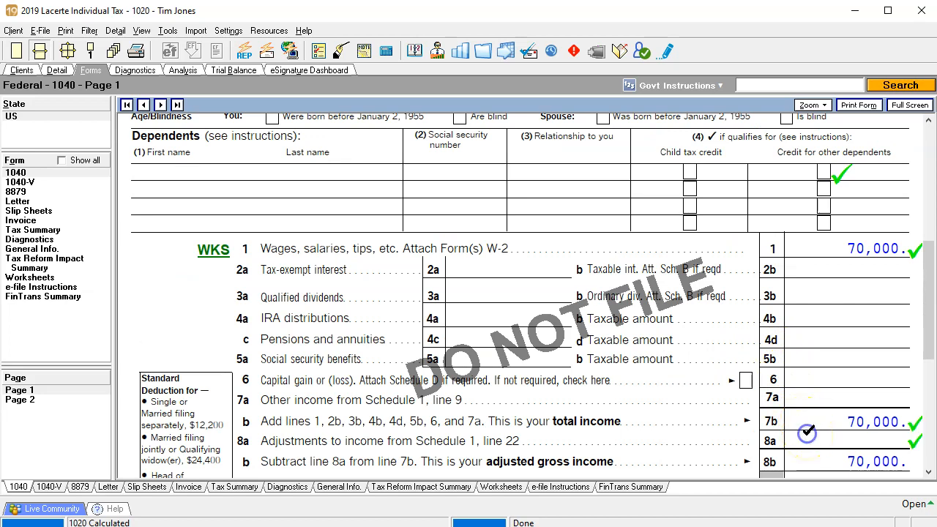
scroll(808, 431, down, 3)
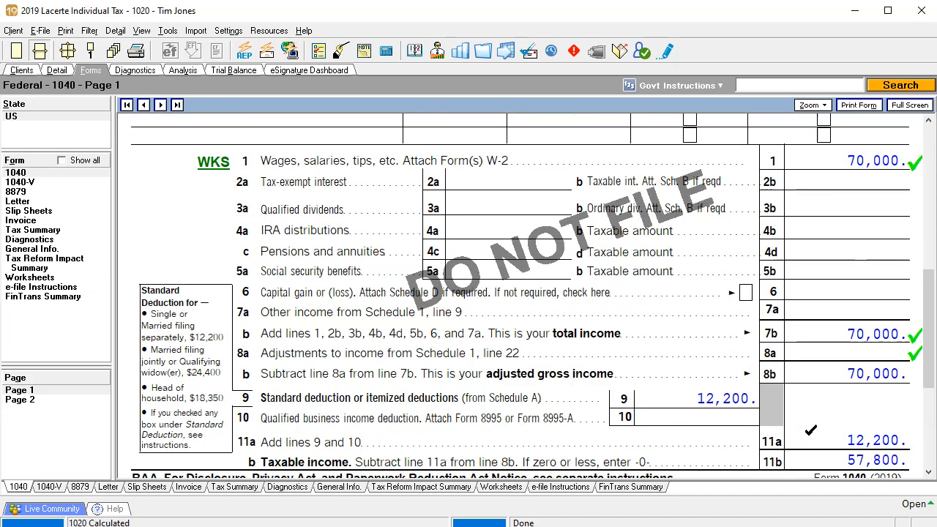
click(830, 373)
click(681, 398)
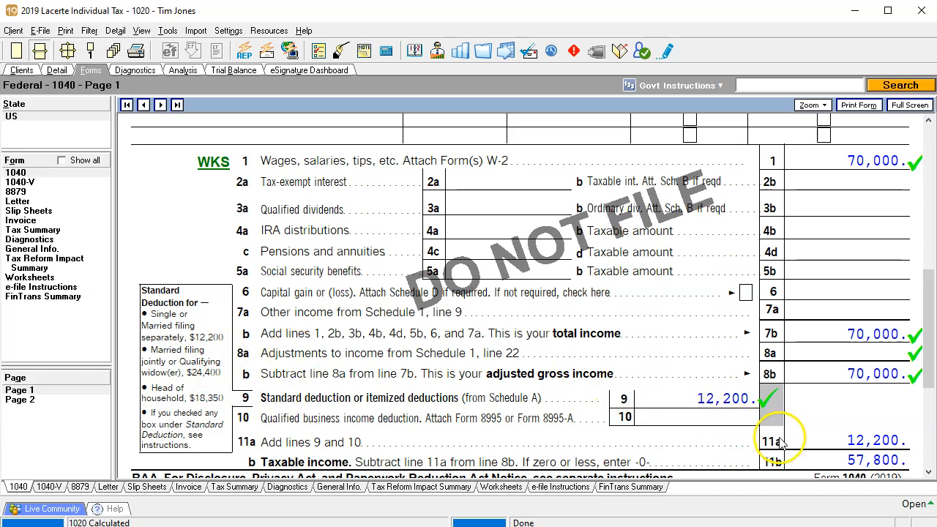
click(828, 449)
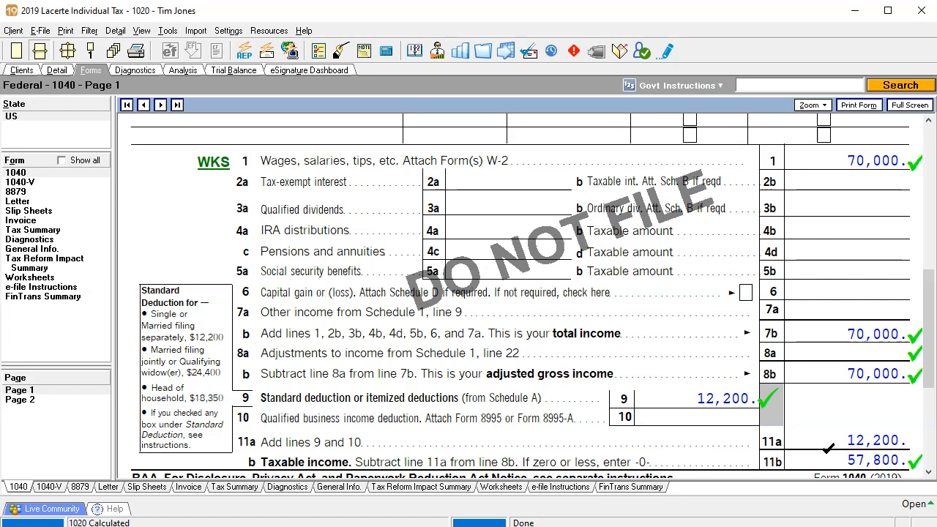
Mark lines 12b, 13b, 14, 15 and 16 on page 2 of Form 1040 as verified and review the payments and amount-owed lines
click(26, 401)
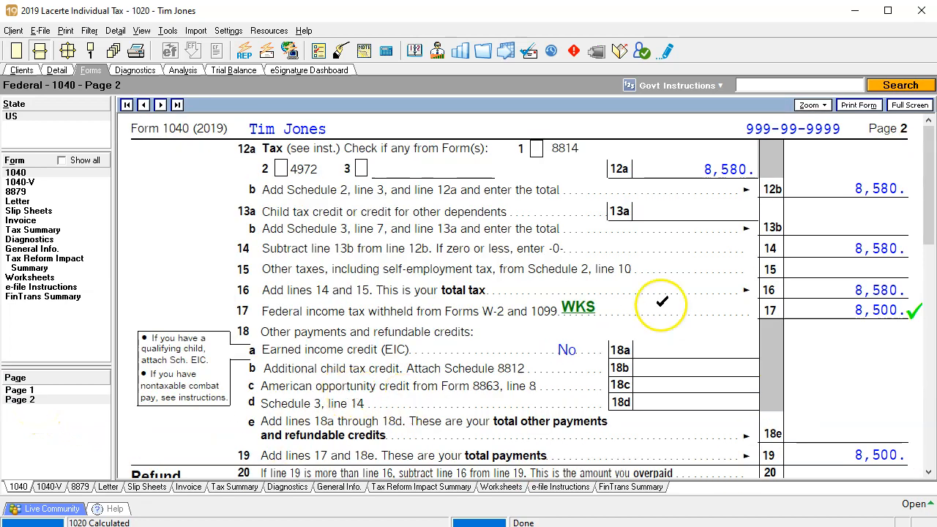
click(837, 185)
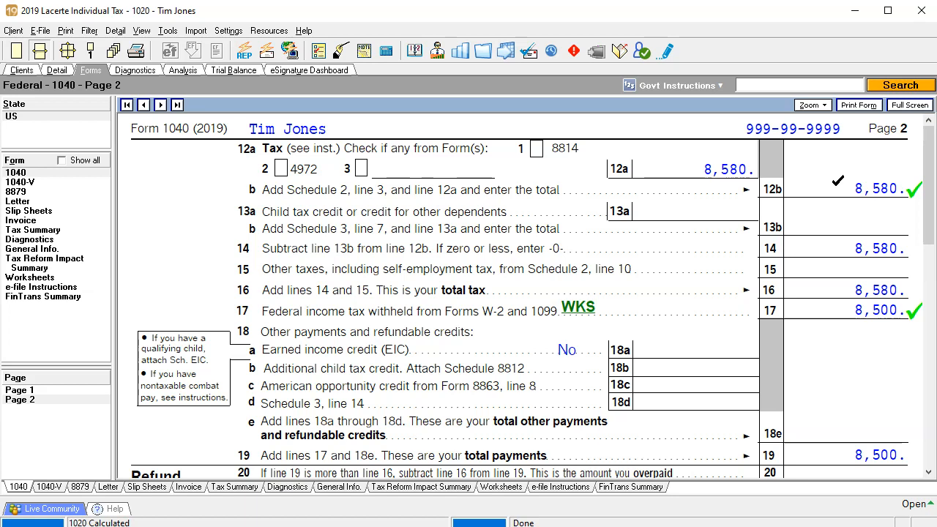
click(830, 222)
click(829, 221)
click(833, 246)
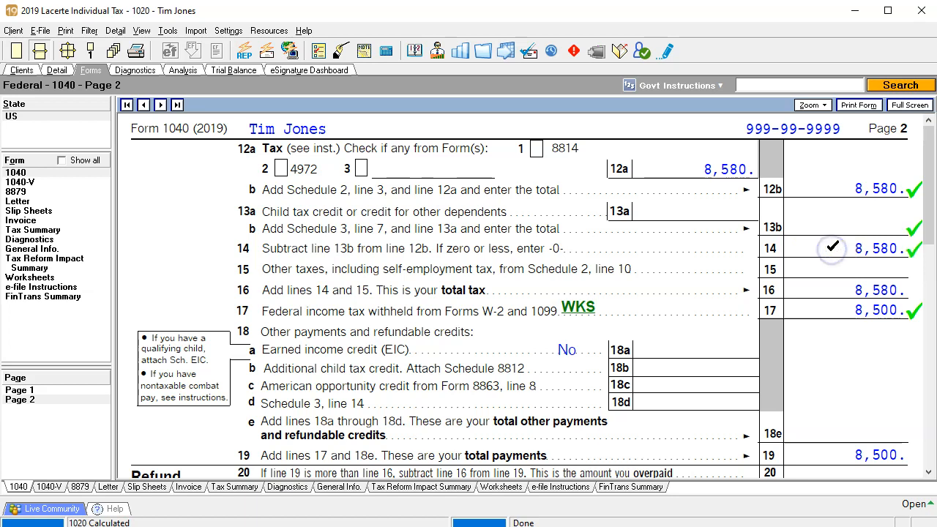
click(831, 268)
click(831, 268)
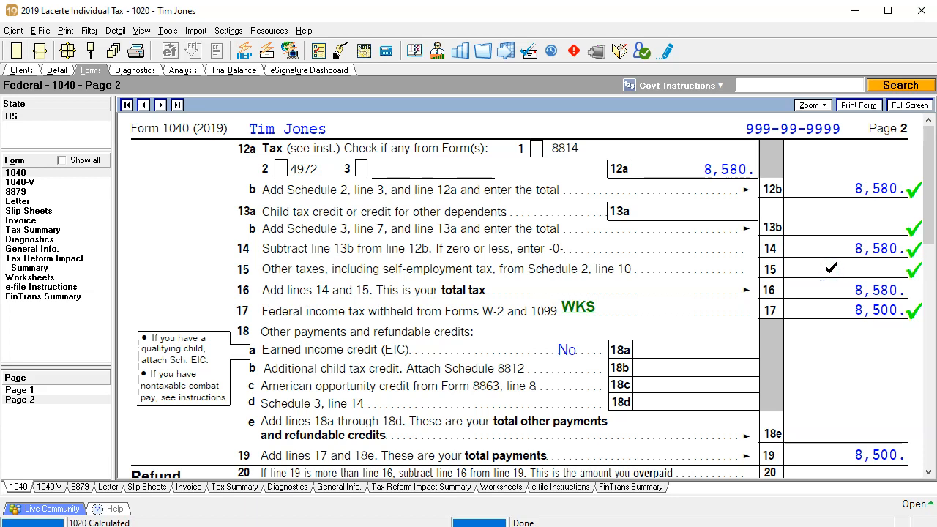
click(834, 281)
click(843, 310)
scroll(836, 290, down, 1)
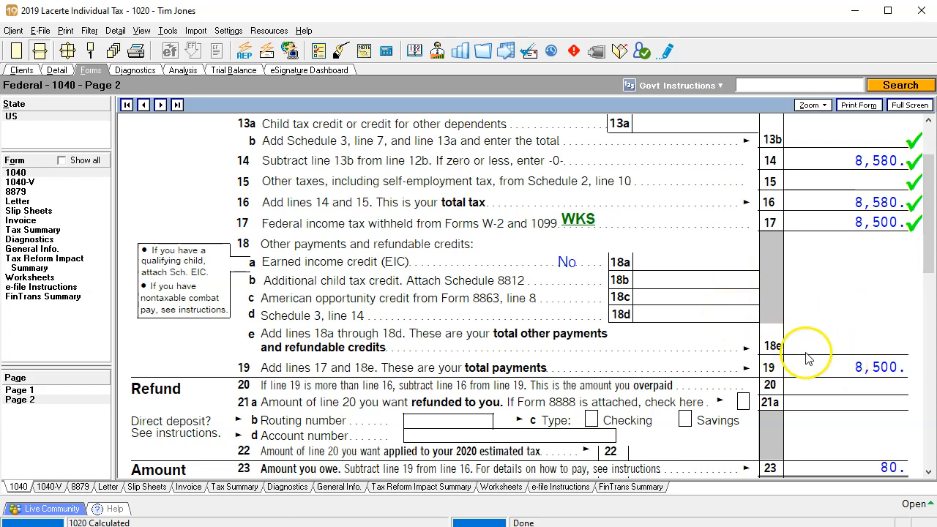
scroll(830, 359, down, 3)
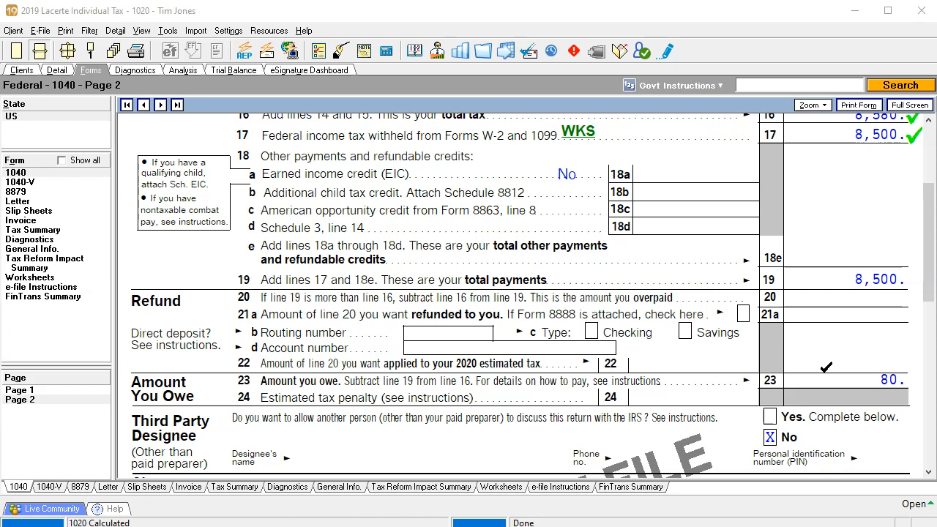
click(826, 367)
Switch to Tax Prob 1.2.xlsx in Excel and examine the Box 1 amounts of the two 1099-INT forms below the W-2
mouse_move(483, 523)
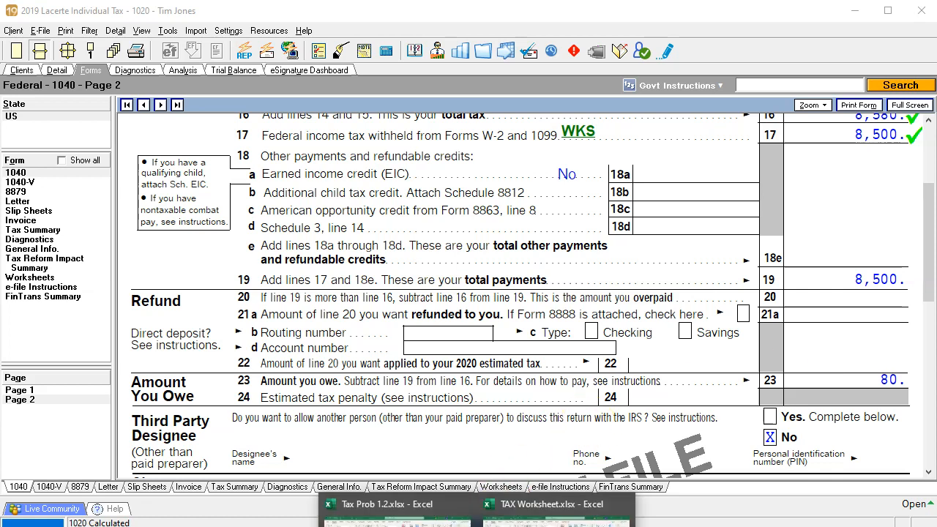
click(395, 513)
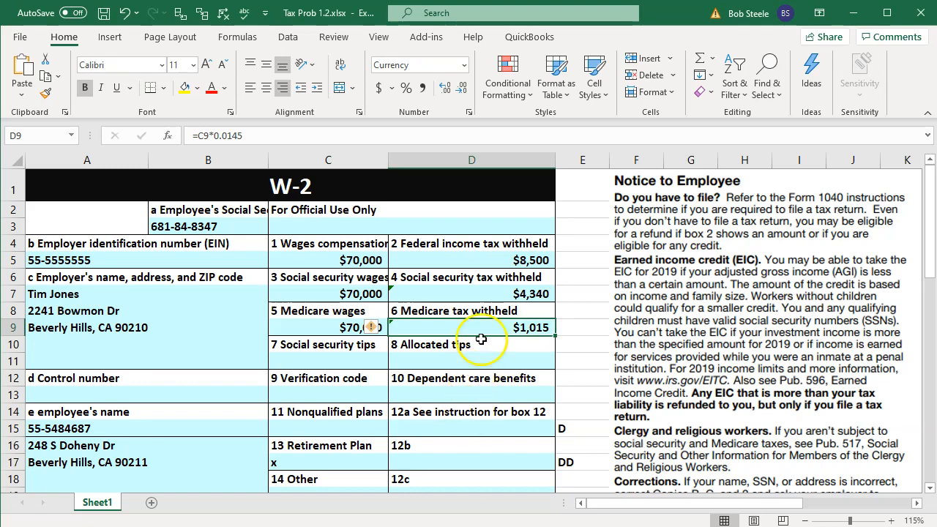
click(485, 278)
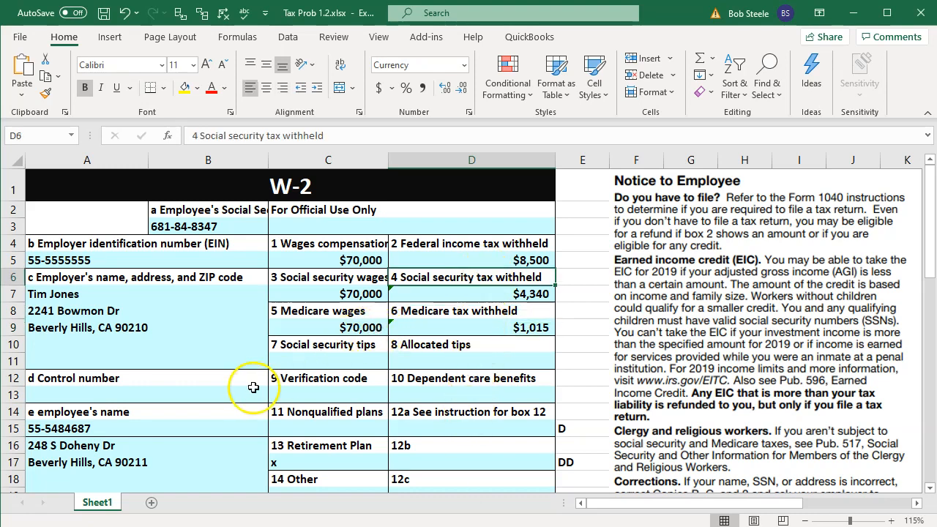
scroll(253, 387, down, 6)
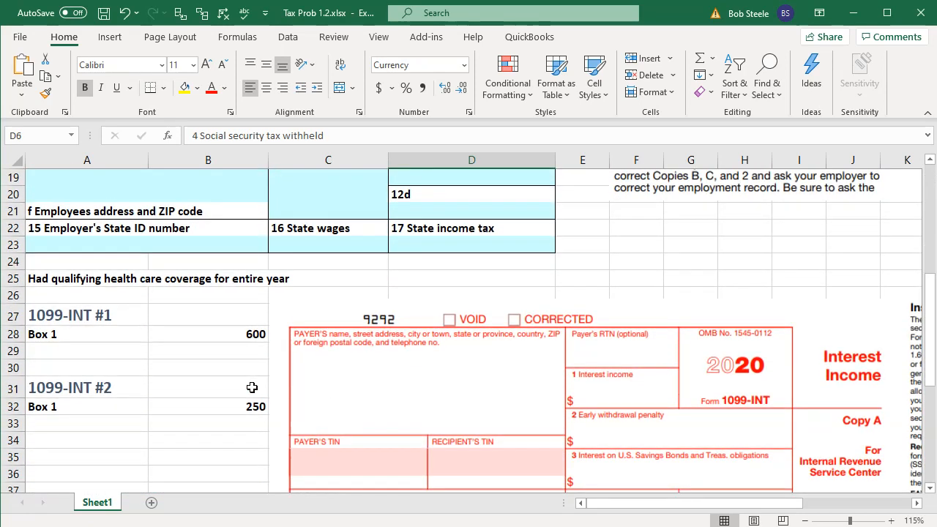
scroll(252, 388, down, 2)
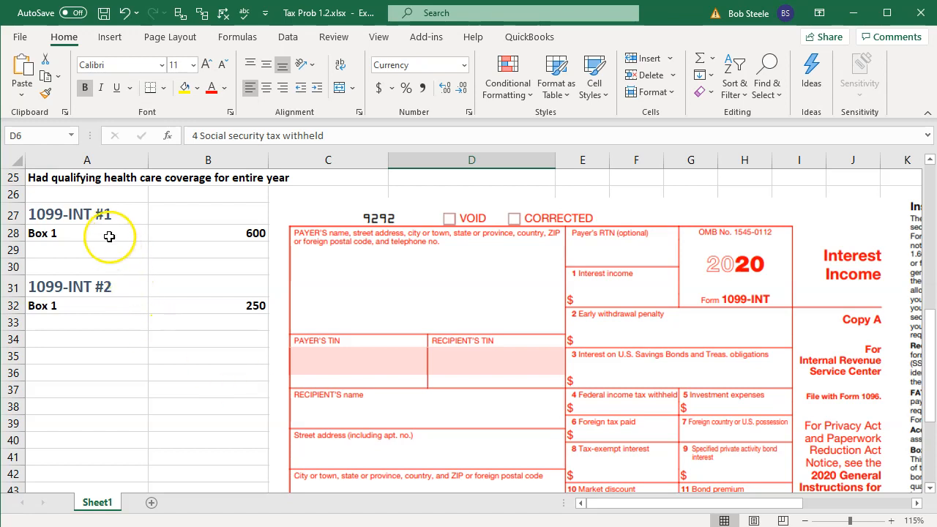
click(106, 233)
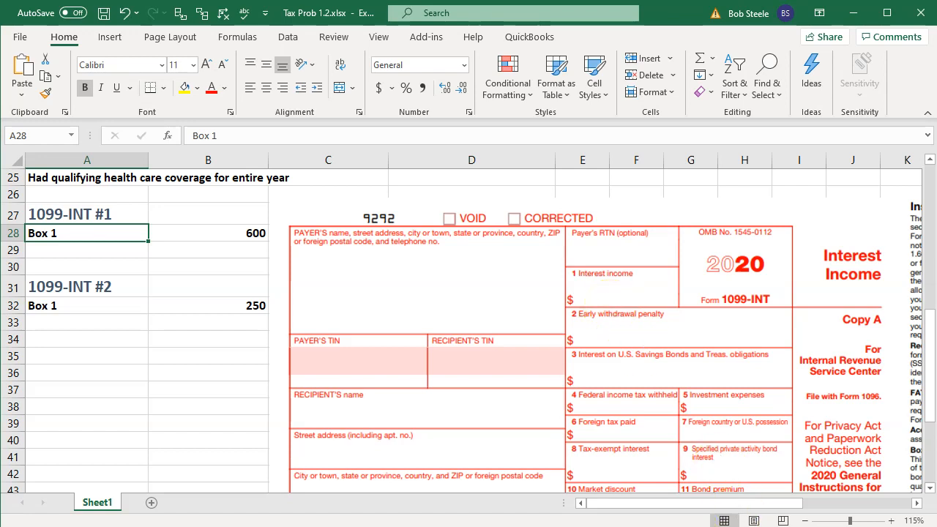
Return to Lacerte and mark taxable interest line 2b on page 1 of Form 1040 as verified
key(alt+Tab)
click(20, 390)
scroll(623, 384, down, 6)
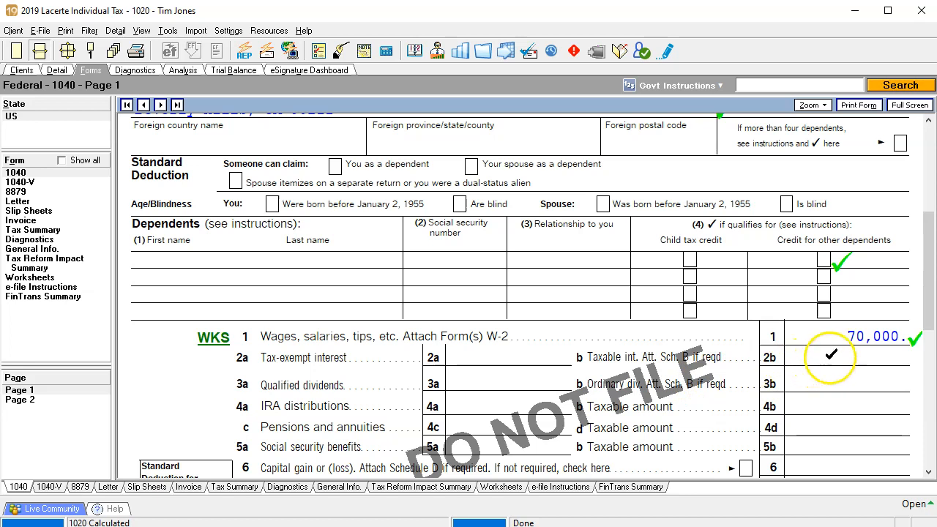
click(829, 357)
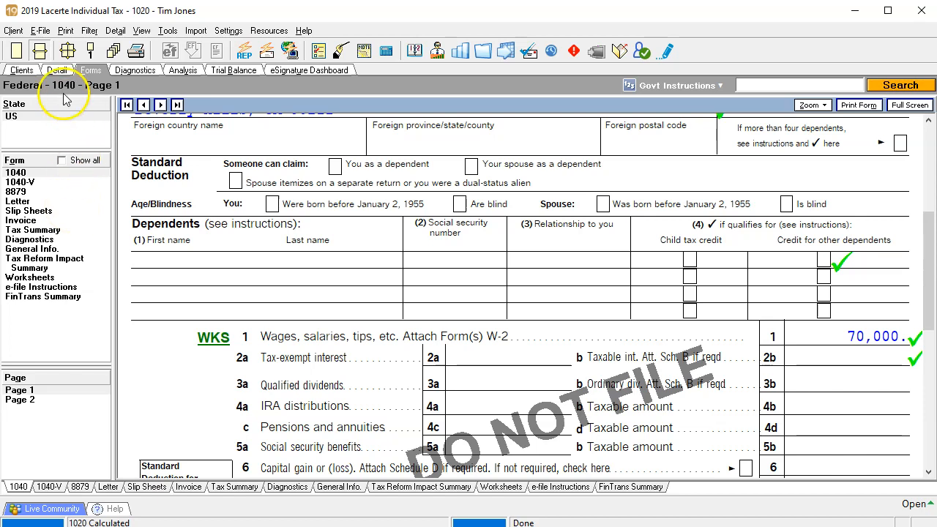
Open the Interest Income (1099-INT, 1099-OID) input and enter Bank 1 as the first payer
click(58, 70)
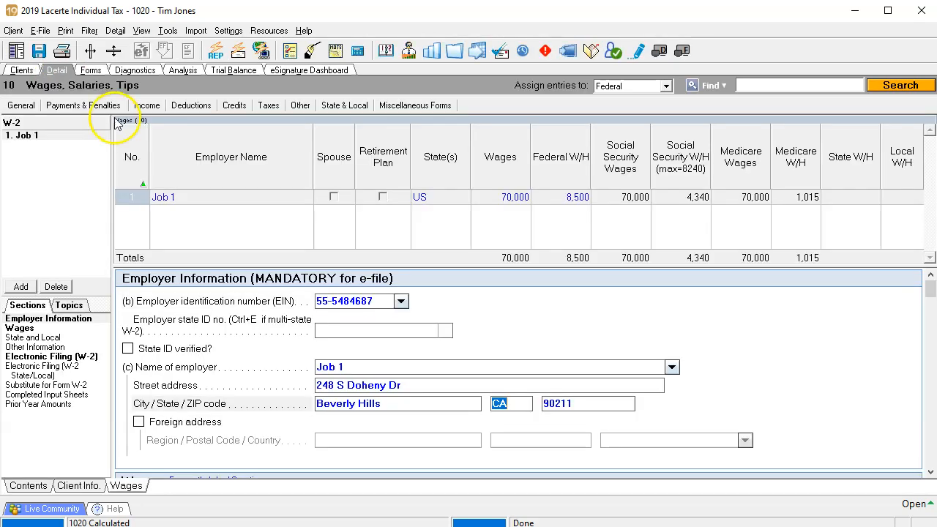
click(146, 106)
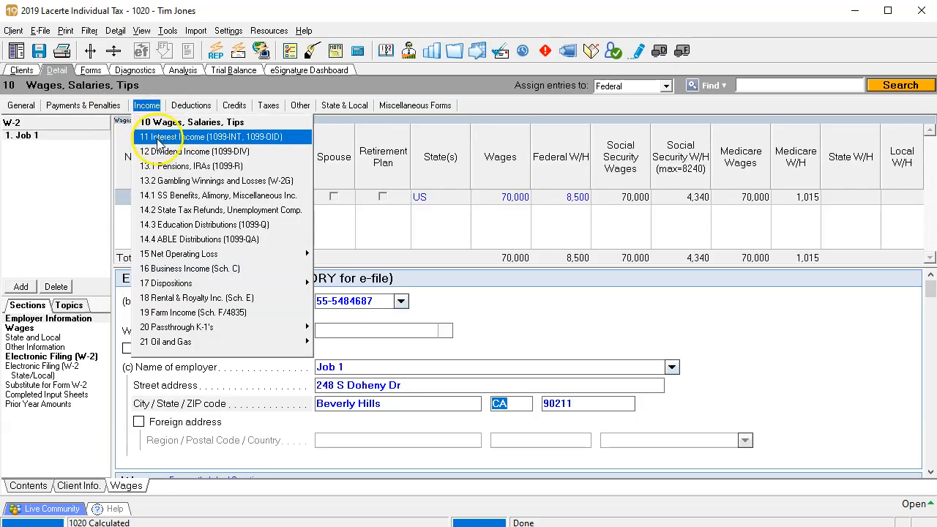
click(169, 136)
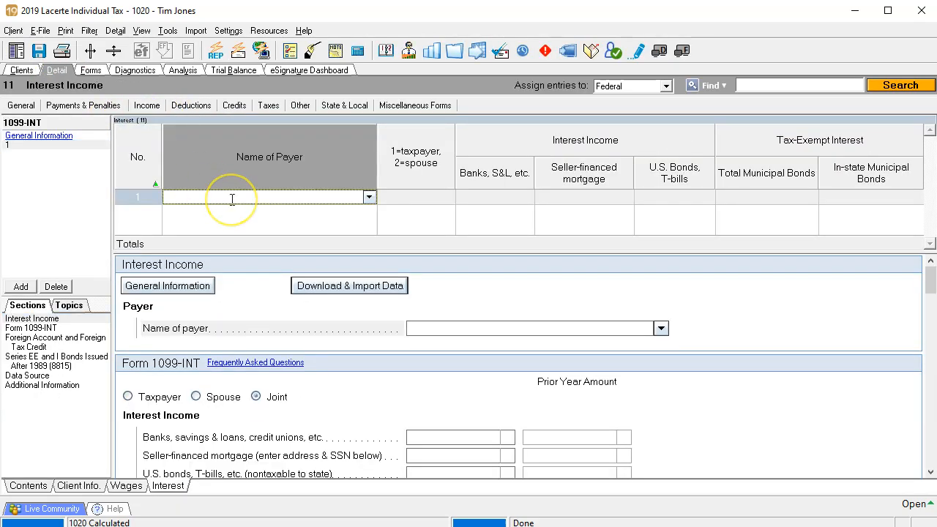
text(B)
key(Tab)
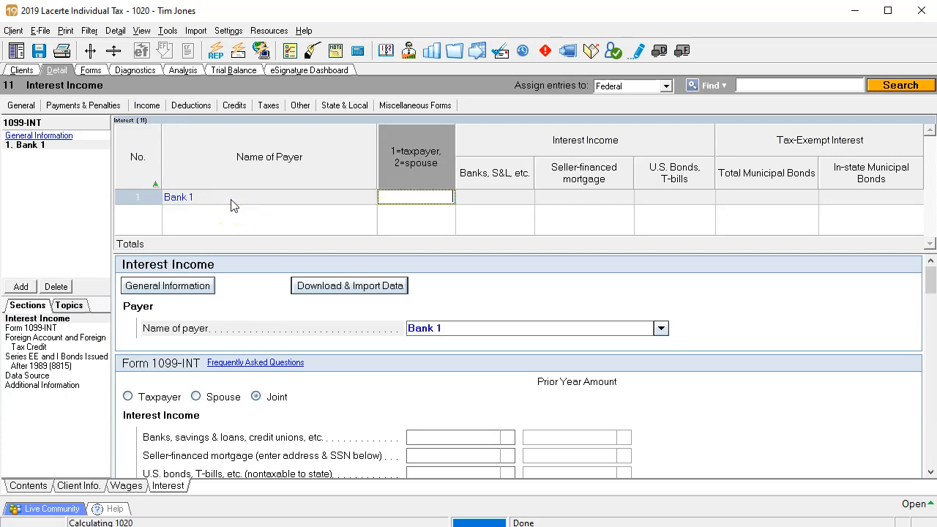
key(Tab)
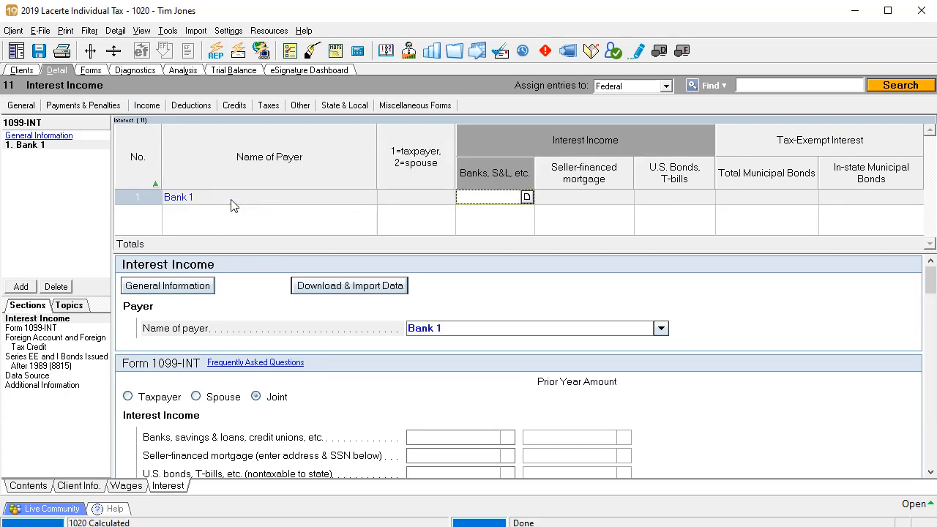
Check the first 1099-INT in Excel's Tax Prob 1.2.xlsx and set Bank 1's banks and savings interest to 600 in Lacerte
mouse_move(476, 526)
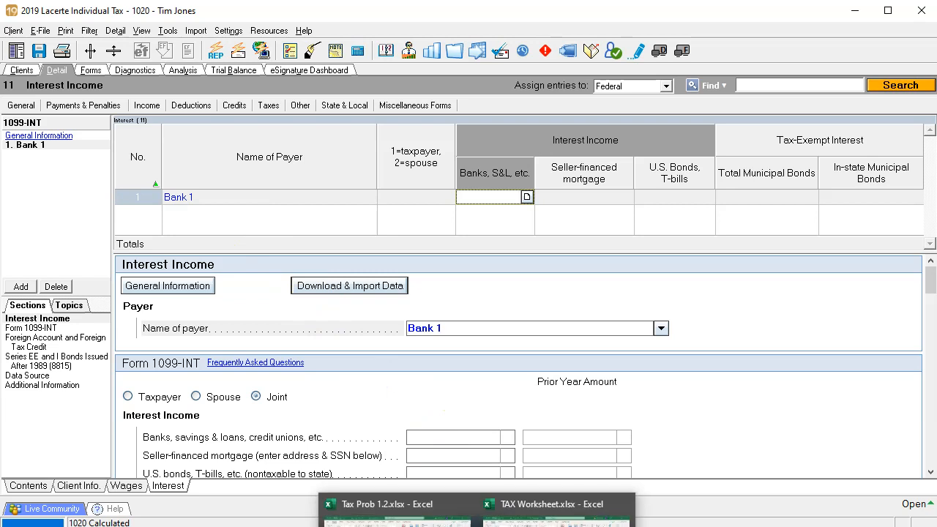
click(395, 511)
click(488, 198)
text(600)
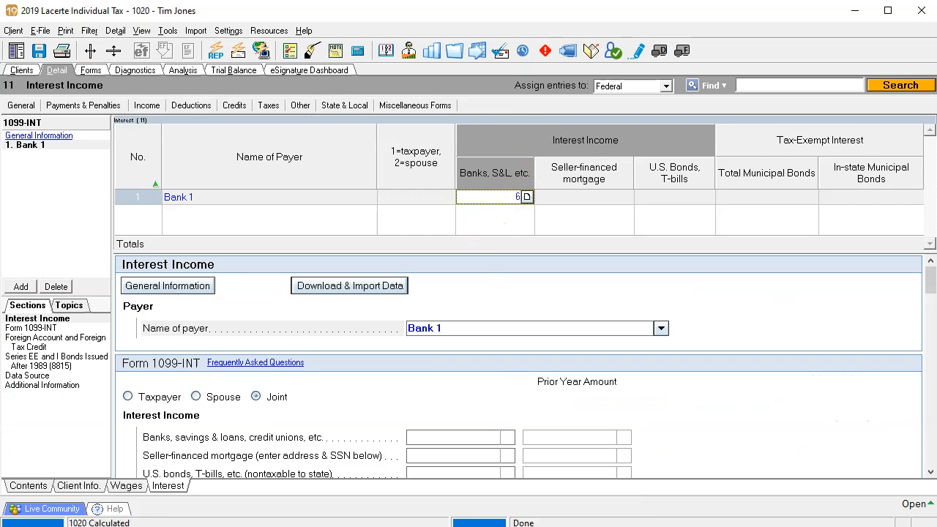
key(Tab)
key(Tab)
key(Tab)
key(Tab)
key(Tab)
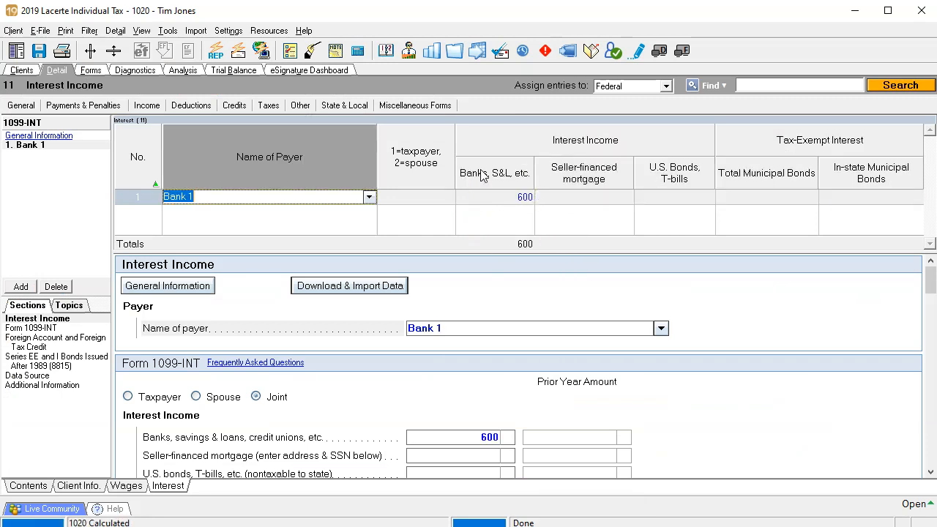
Add Bank 2 as a second interest payer with banks and savings interest of 250, checking the amount in Excel's Tax Prob 1.2.xlsx
click(22, 287)
text(Bank 1)
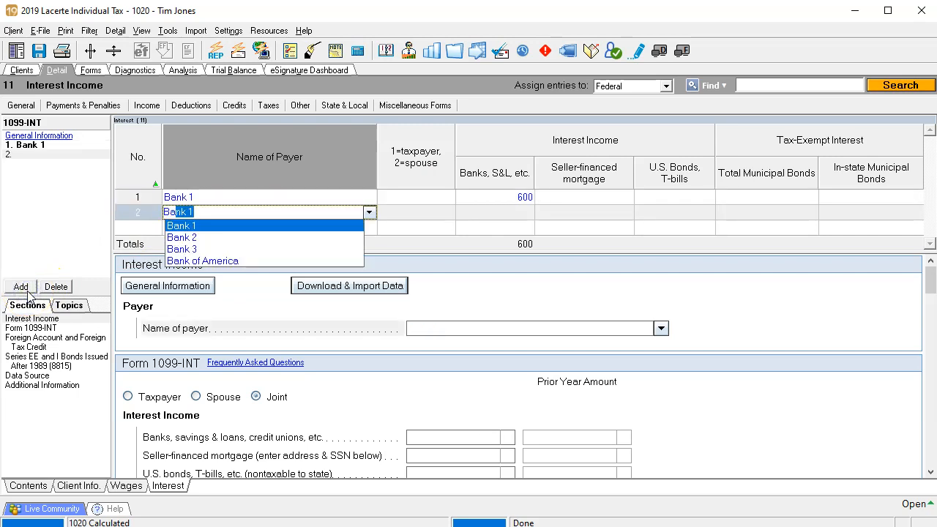
key(Down)
key(Tab)
key(Tab)
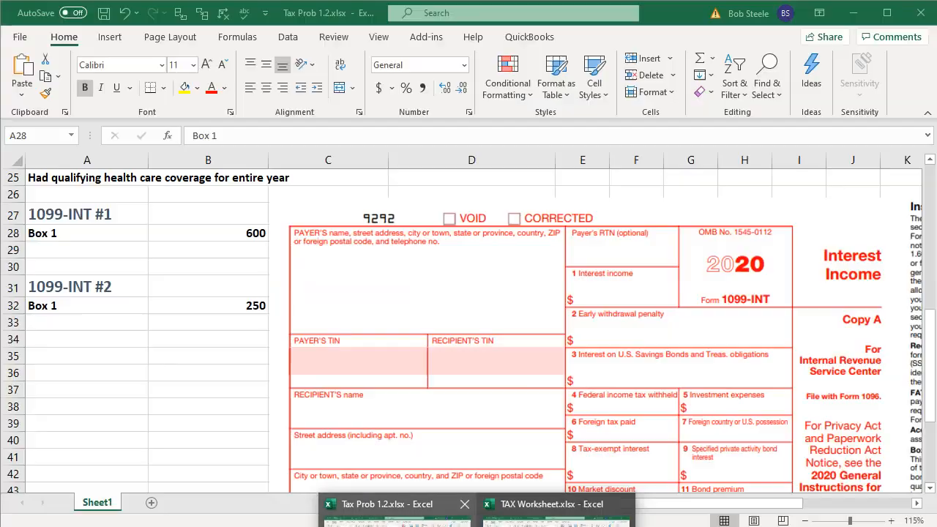
text(250)
key(Tab)
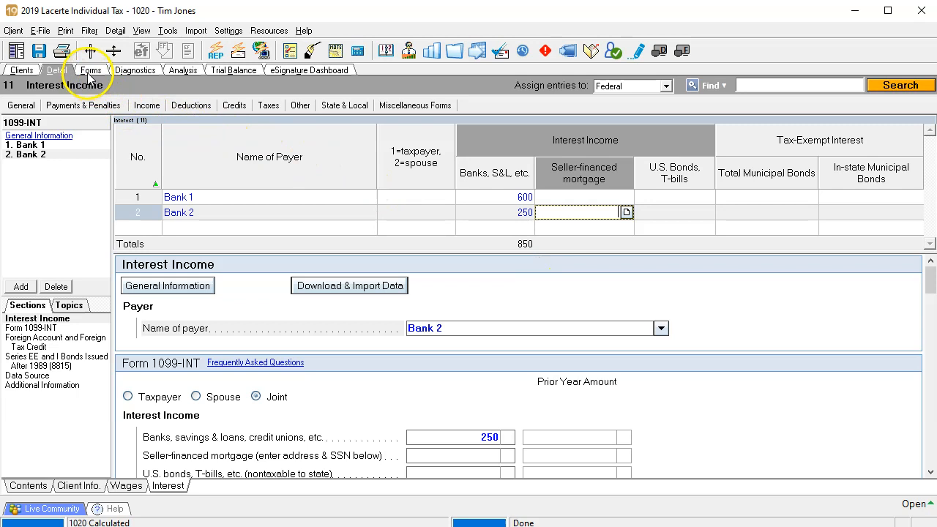
Return to Form 1040 page 1 and re-mark the updated taxable interest line 2b as verified
click(89, 73)
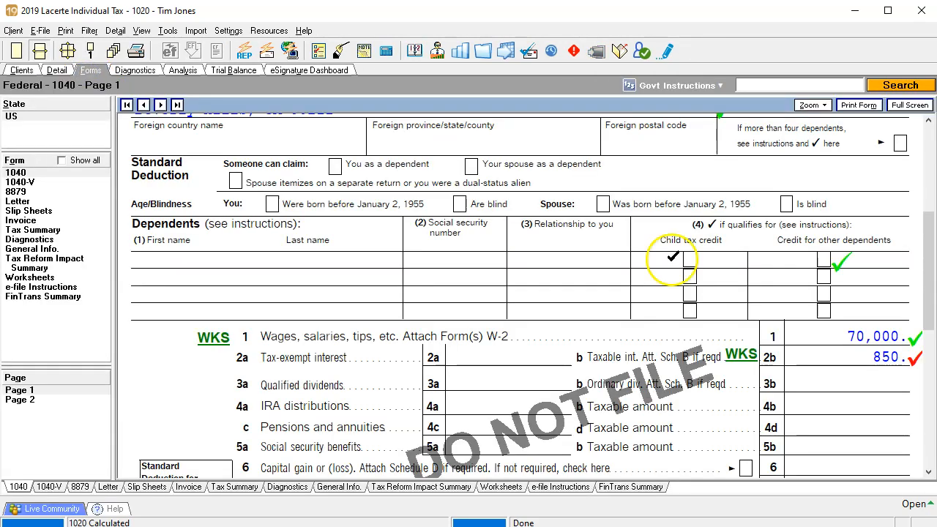
click(864, 353)
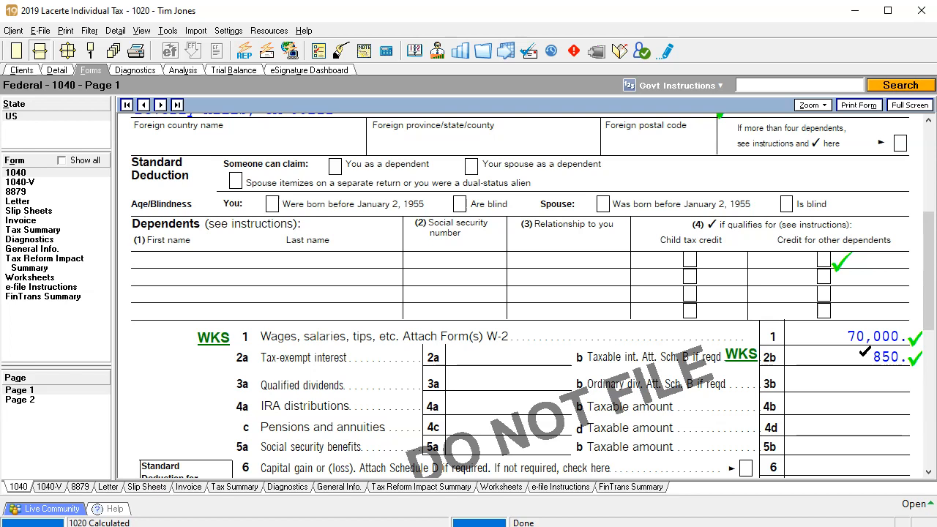
scroll(519, 293, down, 5)
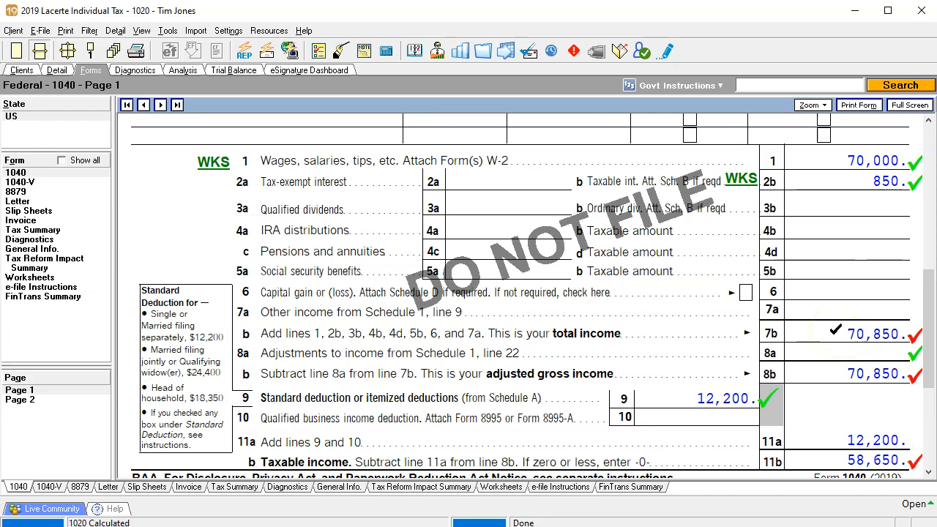
Re-mark the total income line 7b, adjusted gross income line 8b and taxable income line 11b as verified on Form 1040 page 1
click(836, 330)
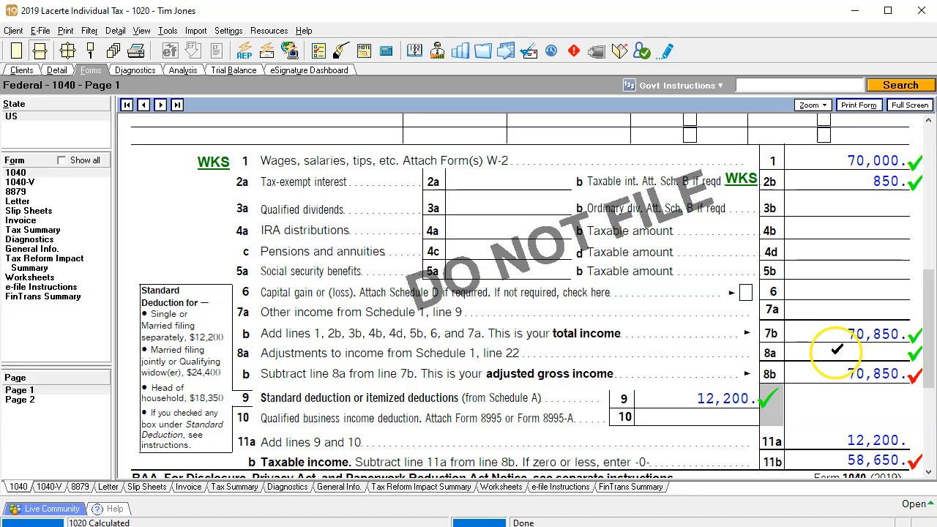
click(839, 366)
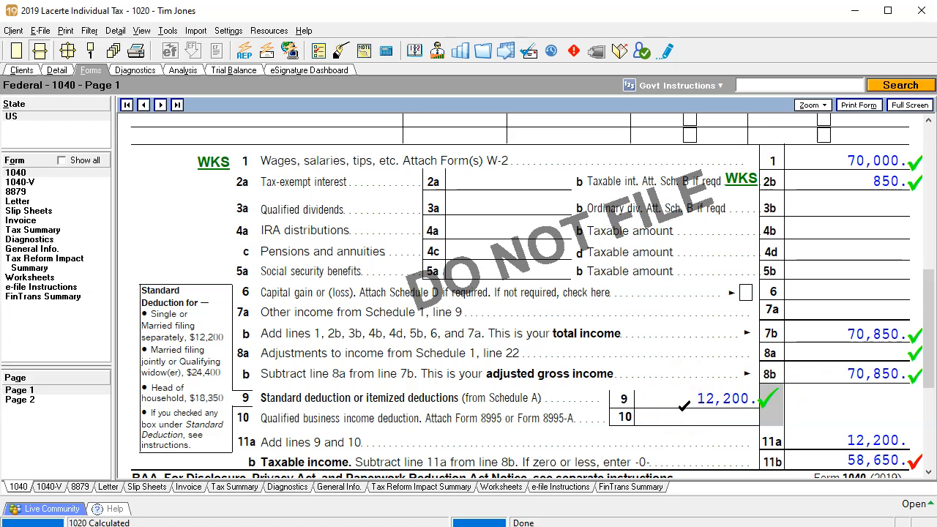
scroll(683, 405, down, 3)
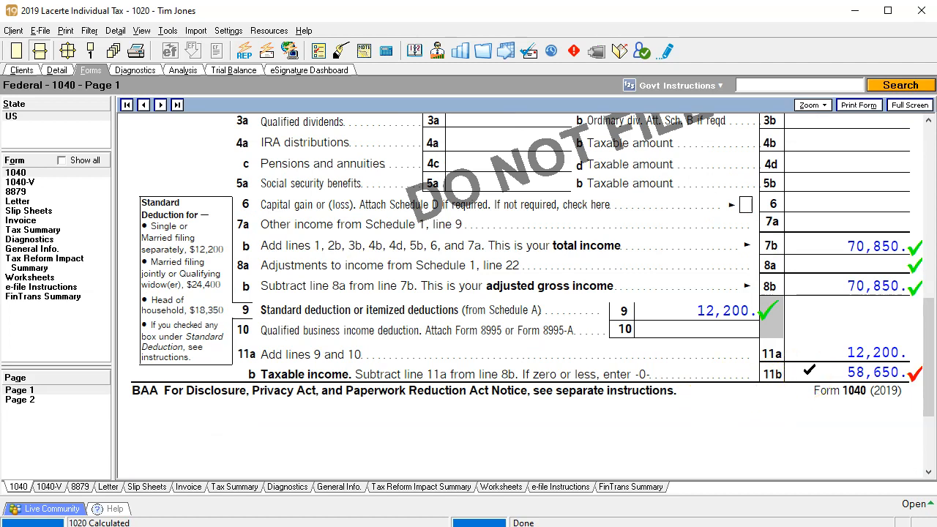
click(809, 370)
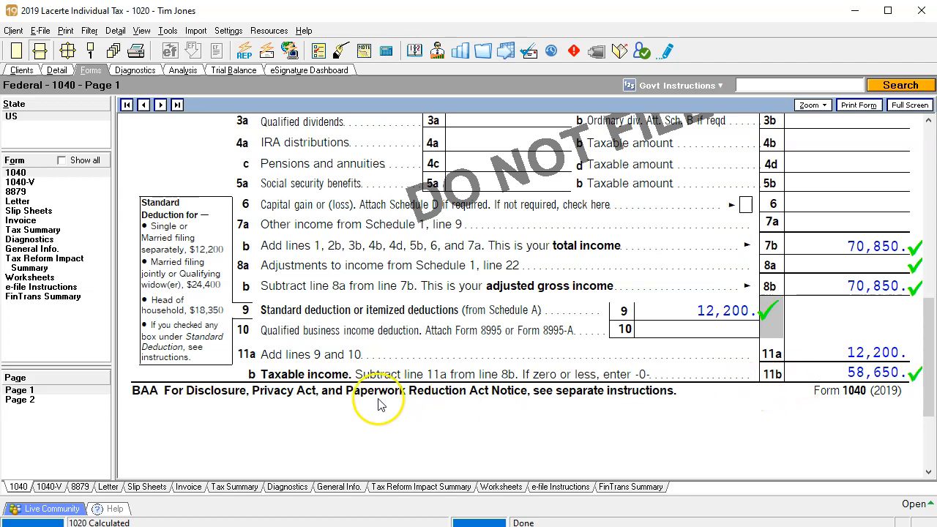
Re-mark the updated lines 12b, 14 and 16 as verified on Form 1040 page 2
click(57, 403)
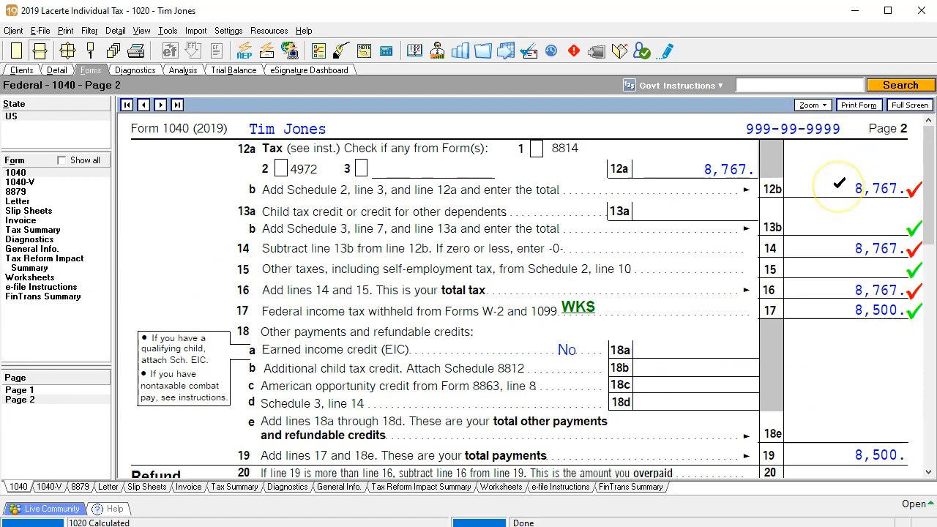
click(839, 184)
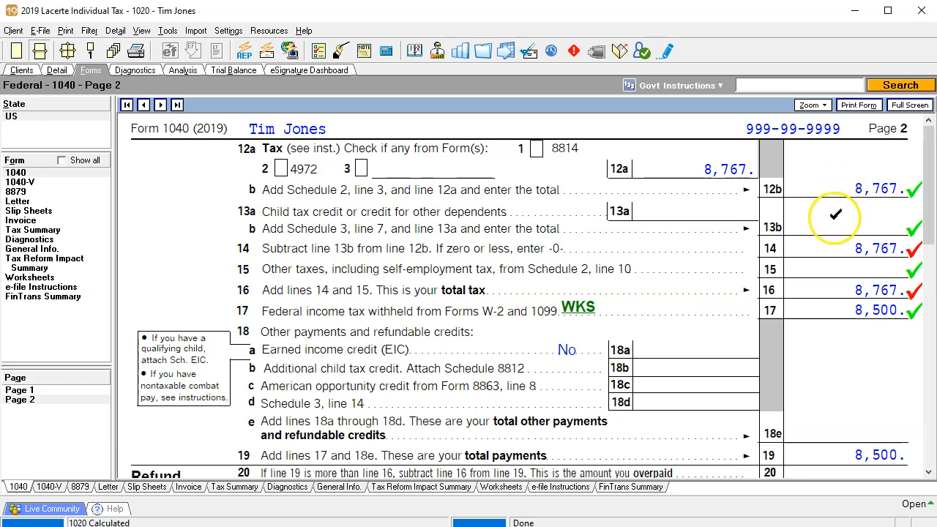
click(835, 248)
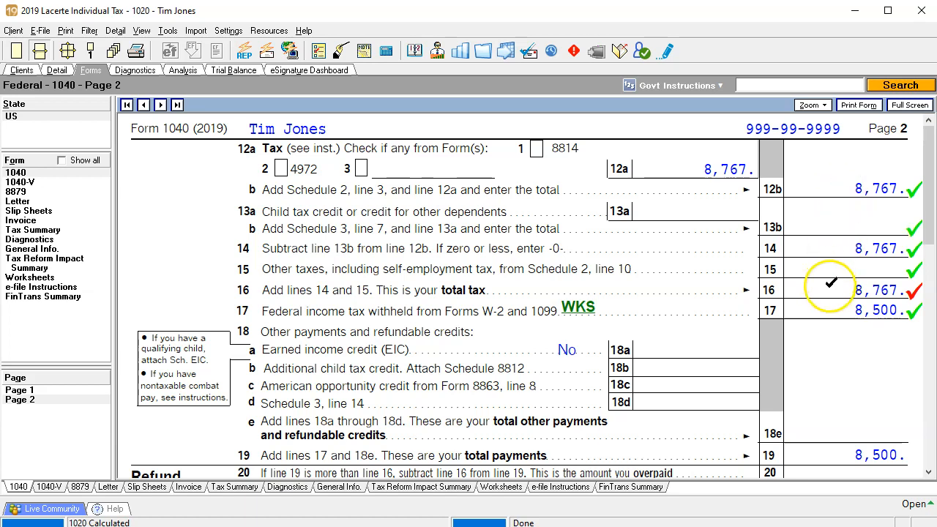
click(831, 282)
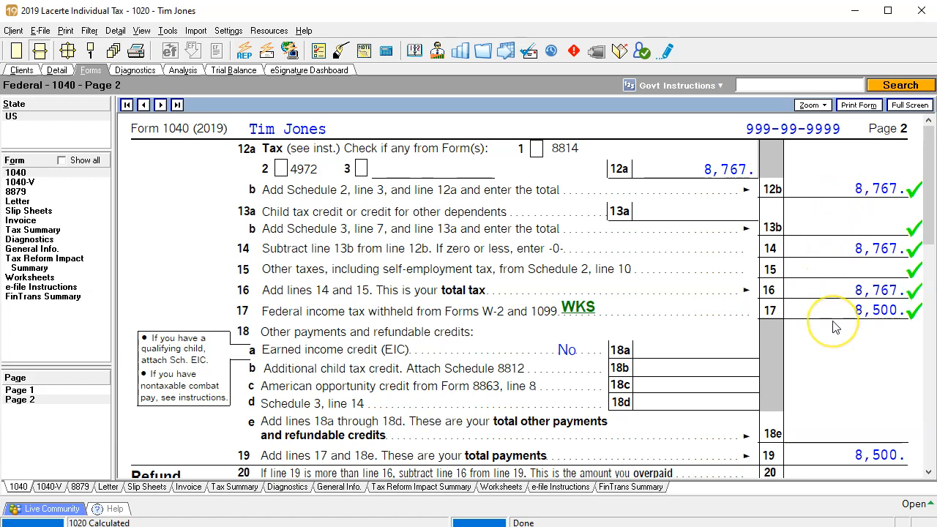
click(828, 304)
Mark the amount owed on line 23 of Form 1040 page 2 as verified
scroll(828, 305, down, 5)
click(839, 375)
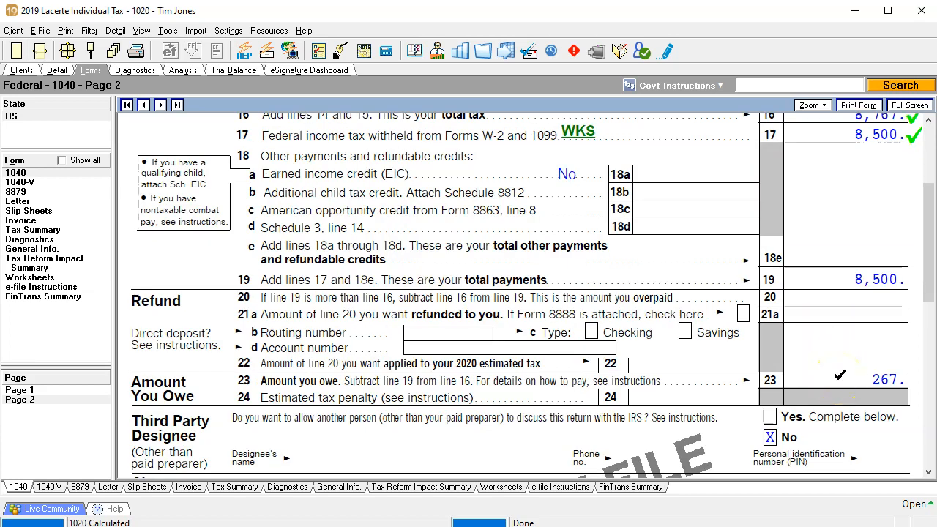
click(840, 375)
click(176, 391)
Check Form 1040-V and Form 1040 page 1, and review the Federal Income Tax Summary from income through tax rates
click(19, 183)
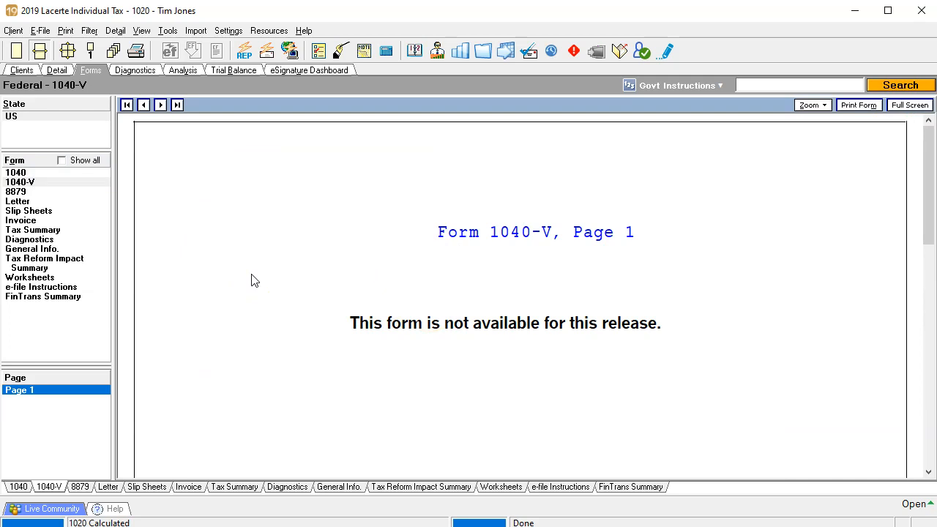
click(18, 174)
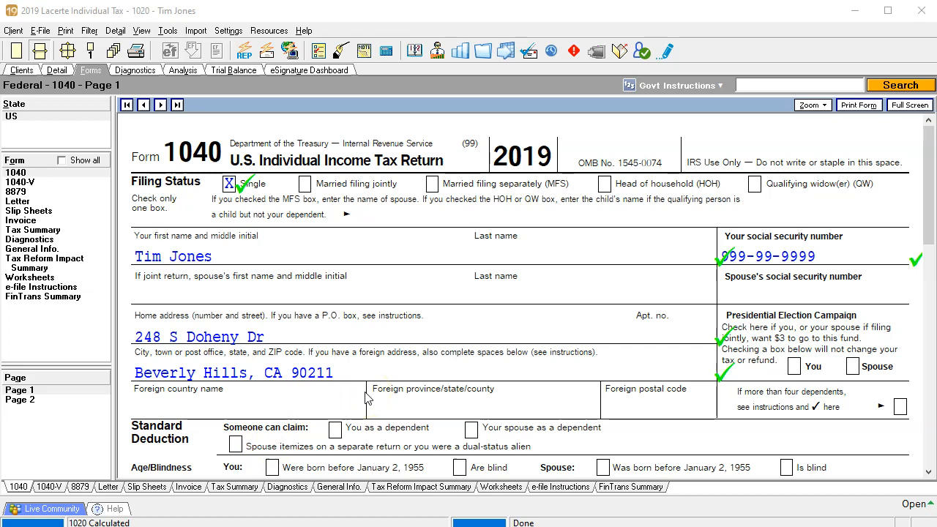
click(60, 231)
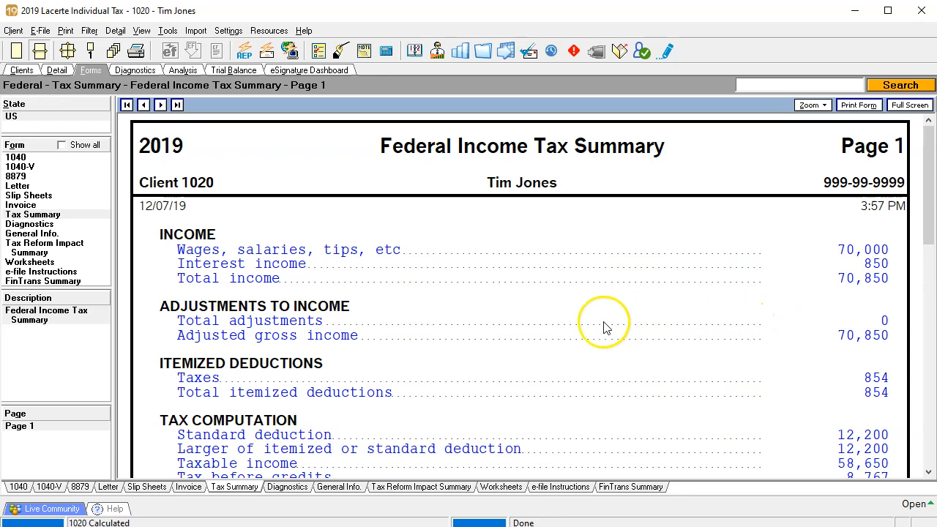
scroll(553, 325, down, 2)
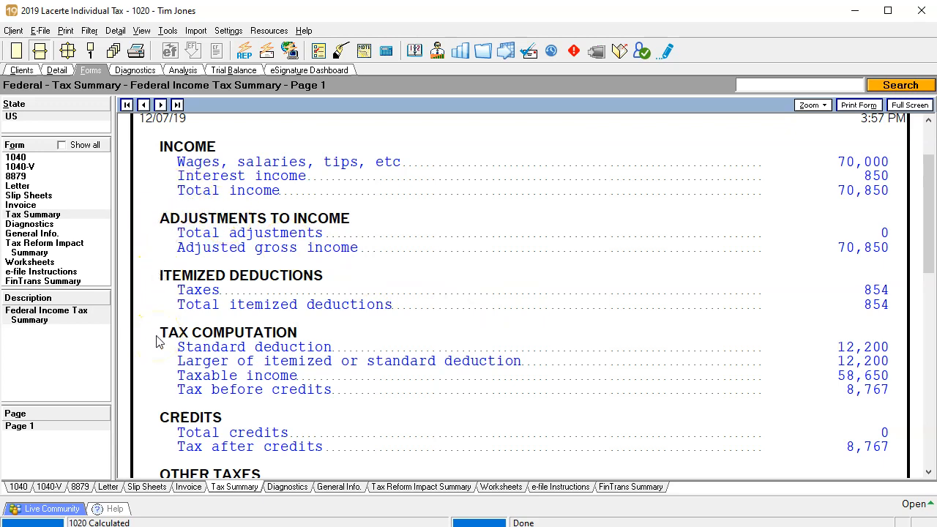
scroll(156, 342, down, 2)
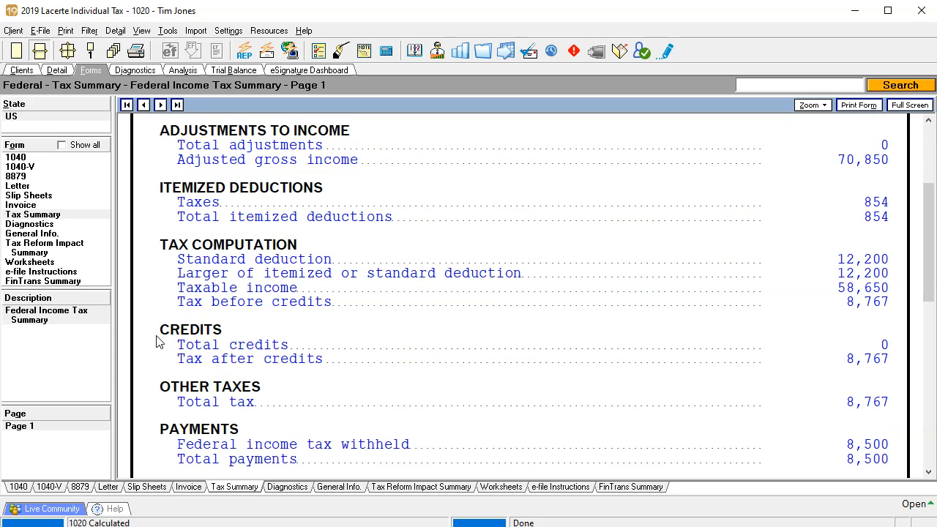
scroll(157, 342, down, 2)
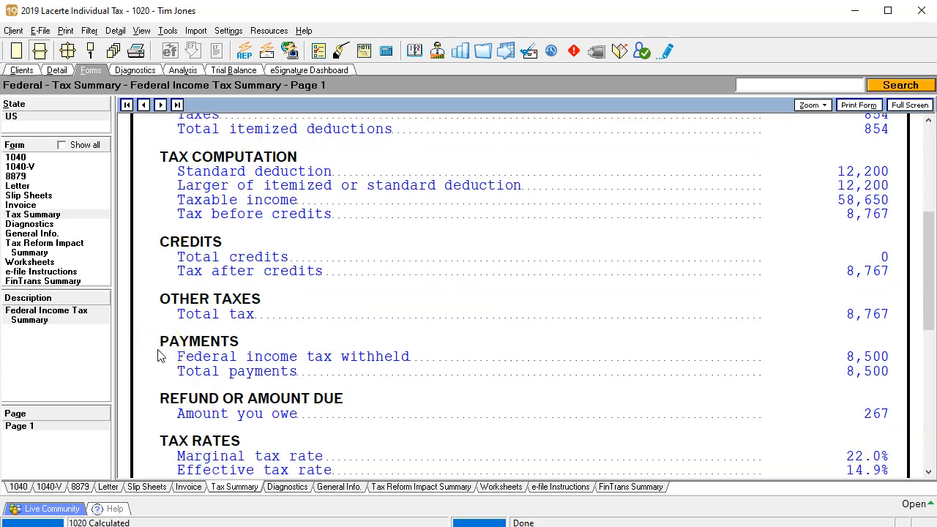
scroll(161, 356, down, 2)
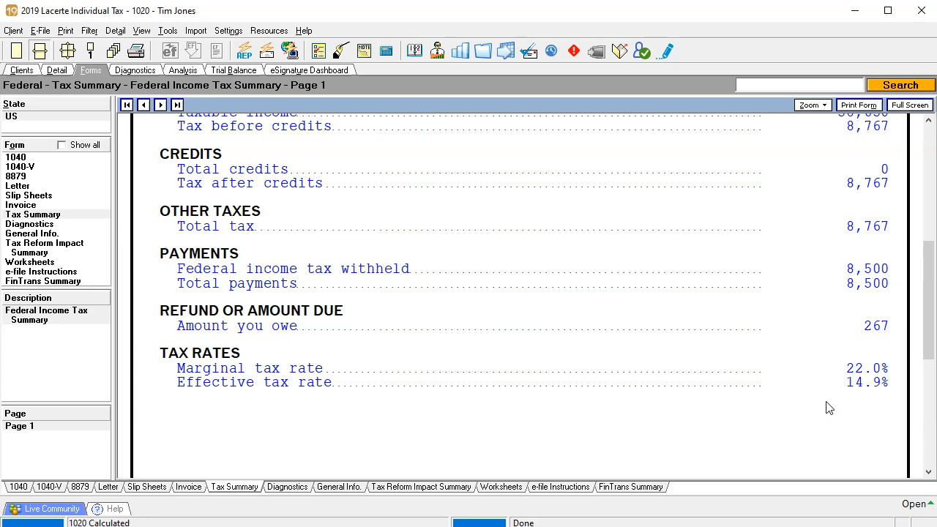
scroll(828, 408, up, 8)
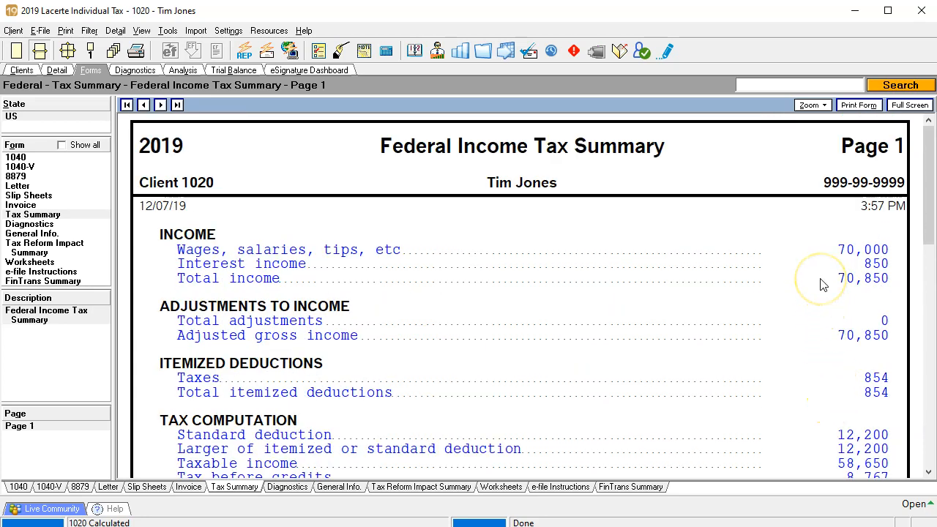
Switch to Calculator and place it clear of the amounts in the tax summary
scroll(821, 284, down, 3)
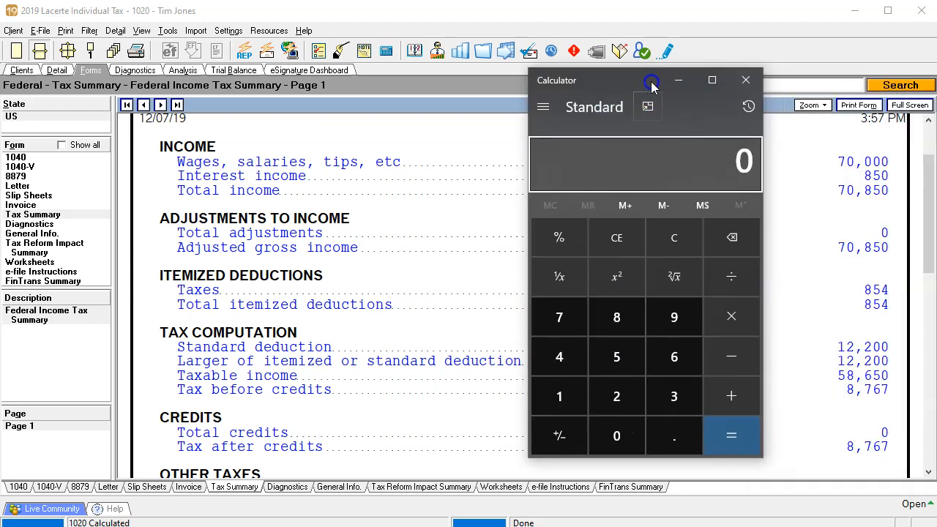
drag(652, 87, 478, 109)
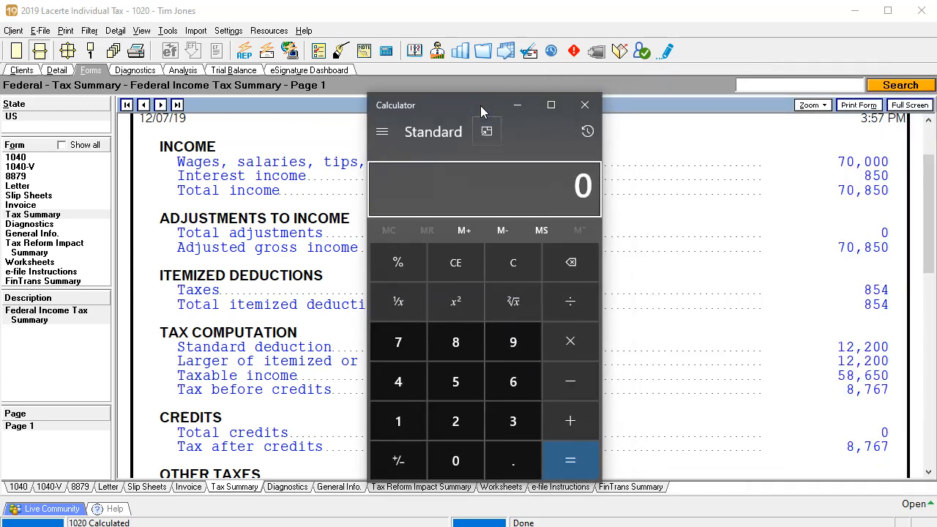
text(87)
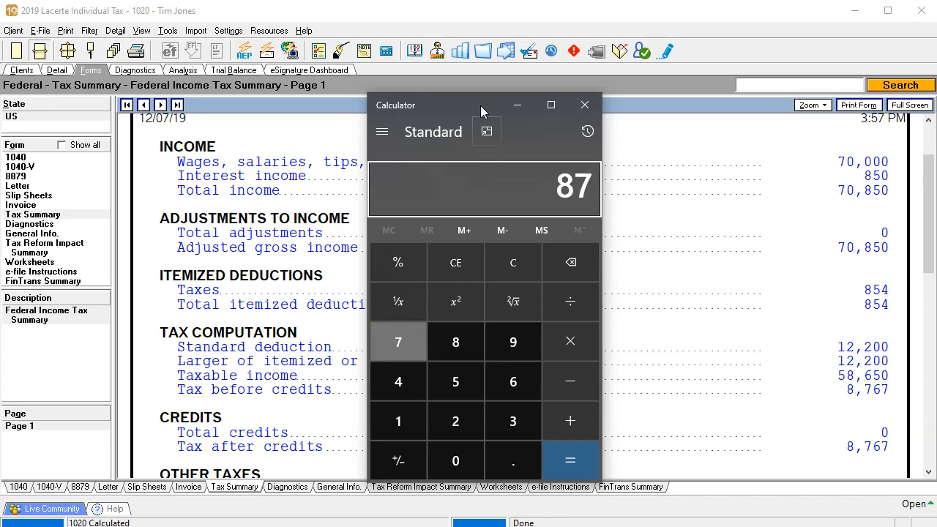
text(67/)
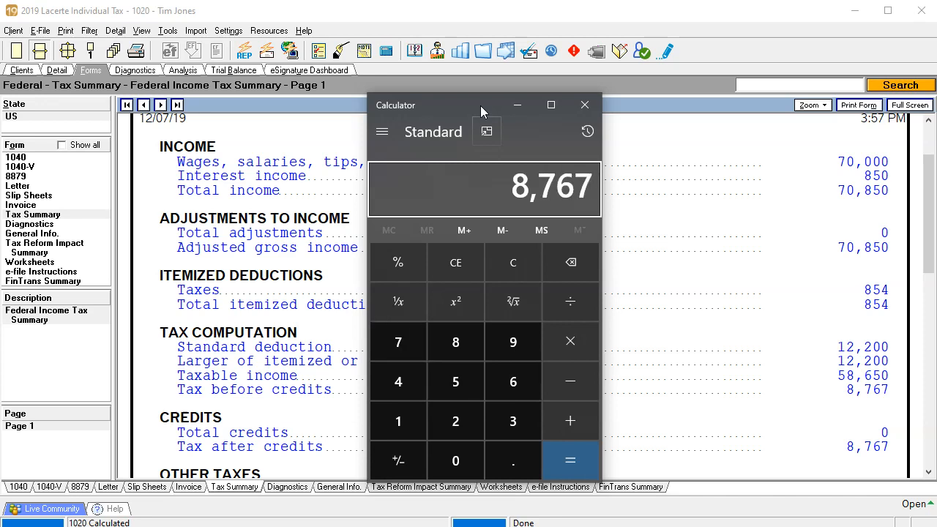
text(5860)
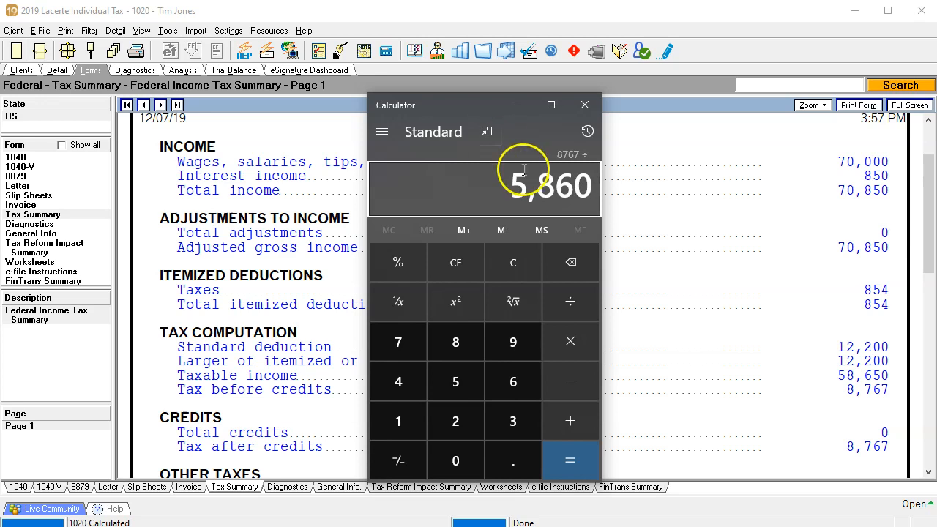
click(531, 265)
text(58650)
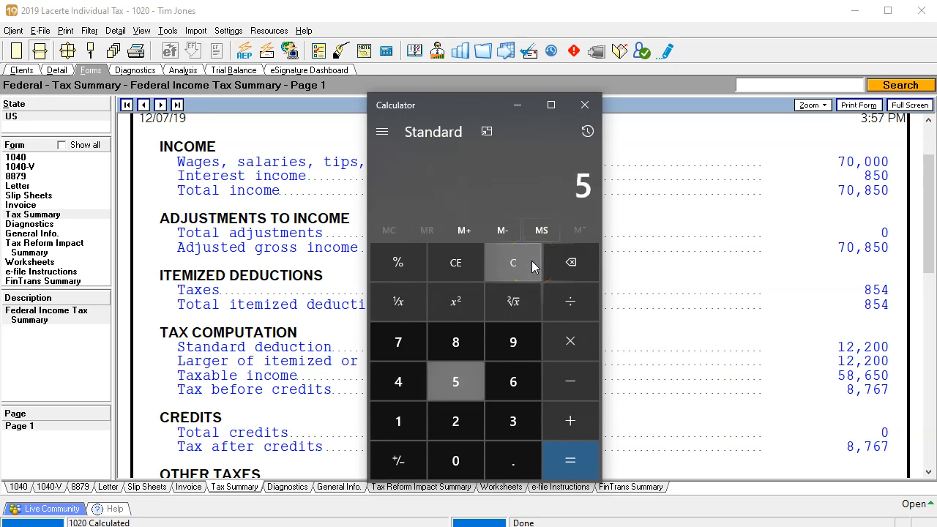
key(Return)
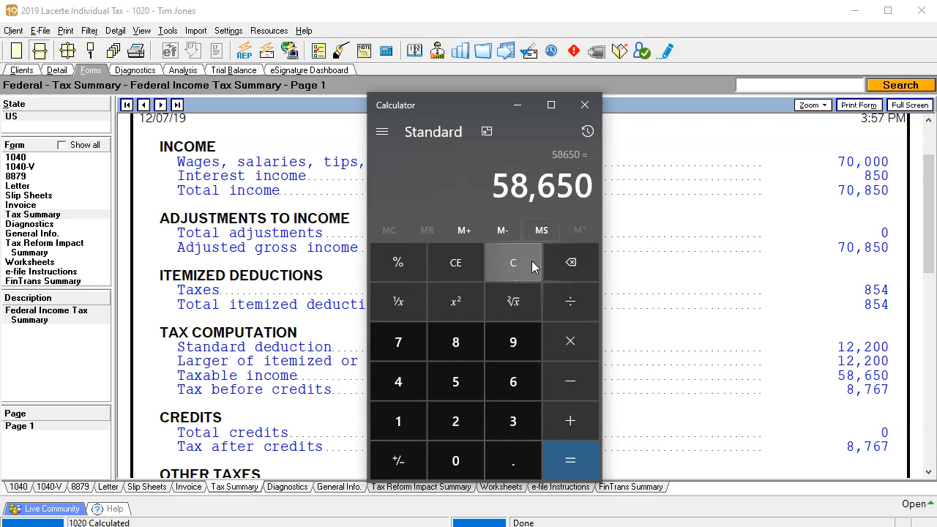
click(507, 273)
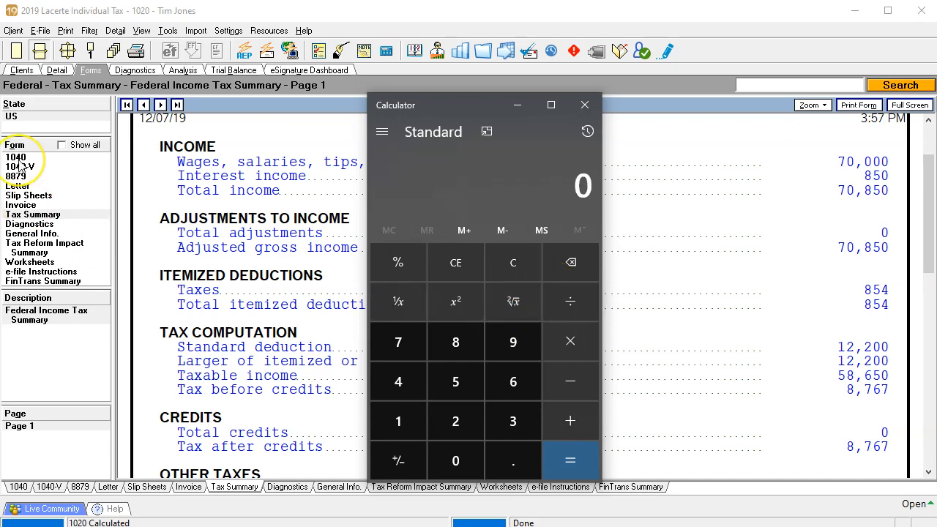
Divide the tax before credits, 8767, by the taxable income, 58650, in Calculator to check the effective tax rate
text(8767)
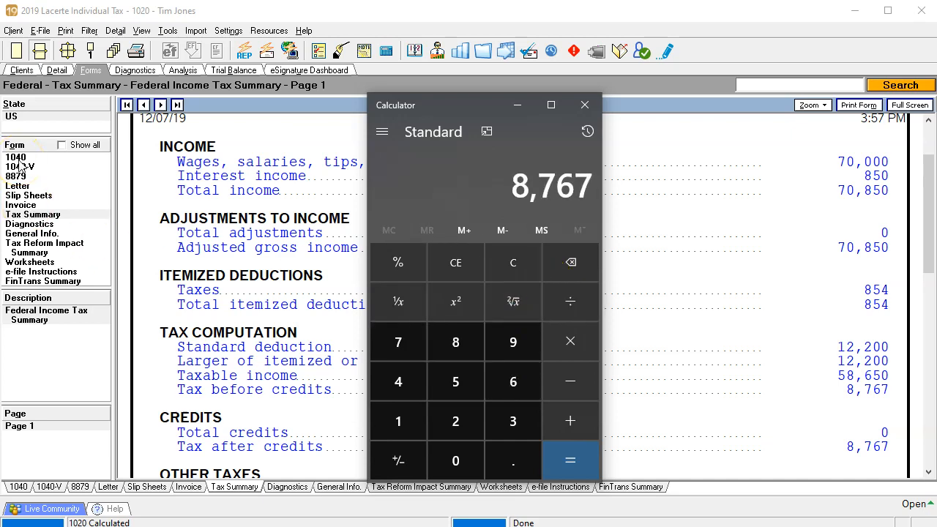
key(slash)
text(58650)
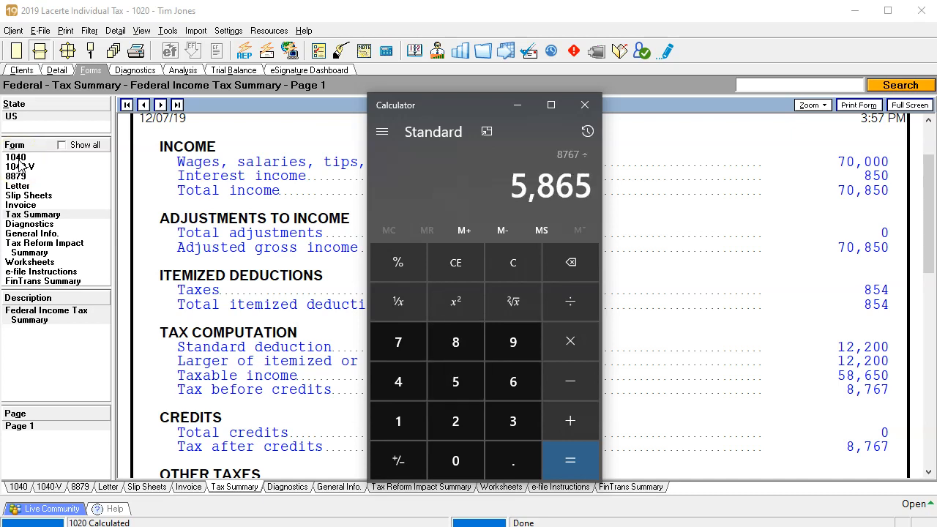
key(Return)
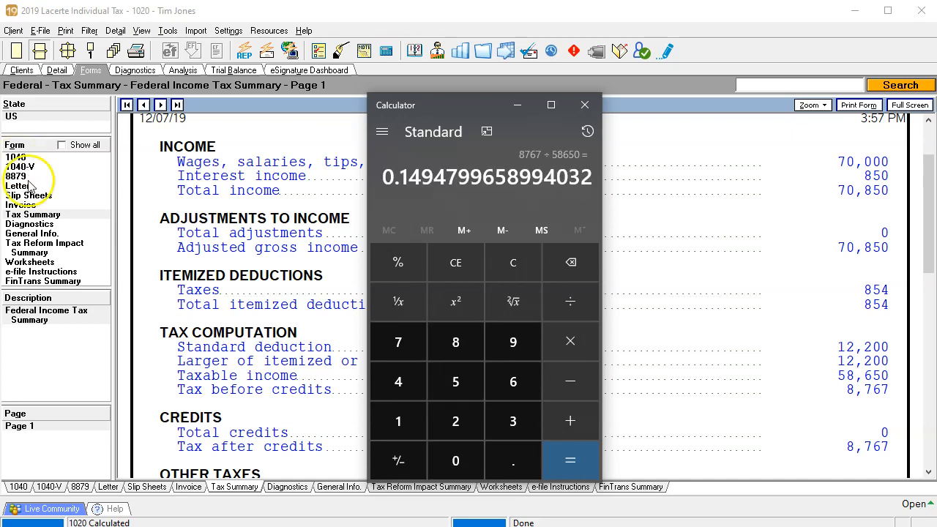